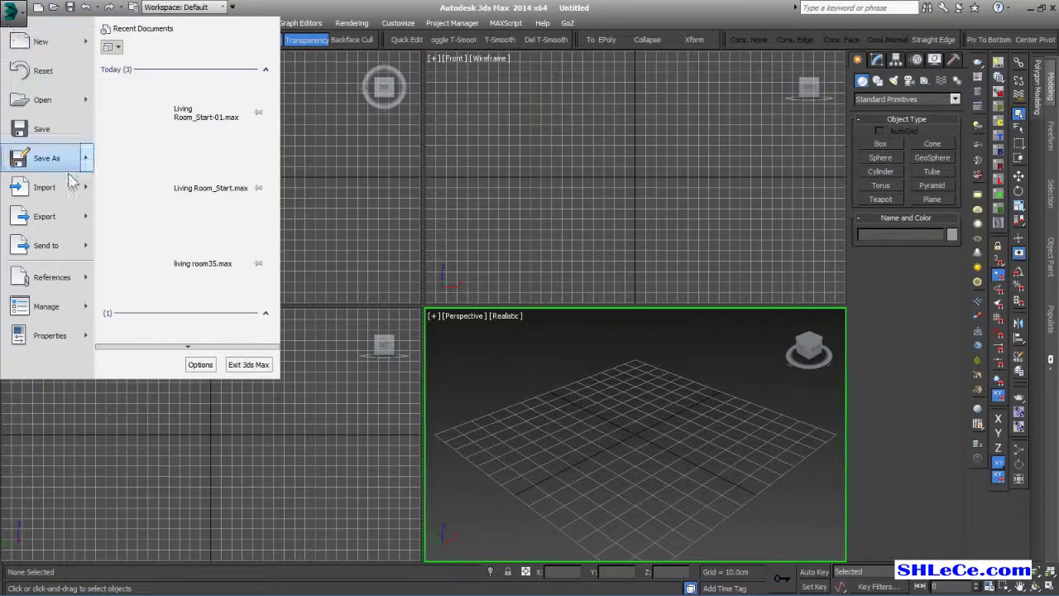
Import Untitled.3ds, merging it with the current scene with unit conversion enabled and without matching the animation length
mouse_move(86, 192)
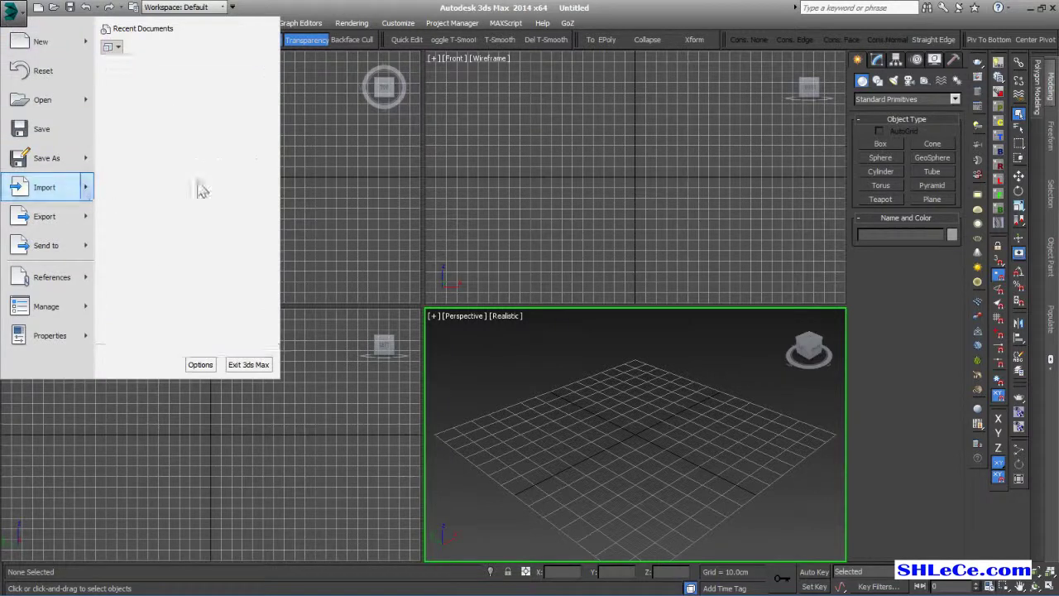
left_click(215, 80)
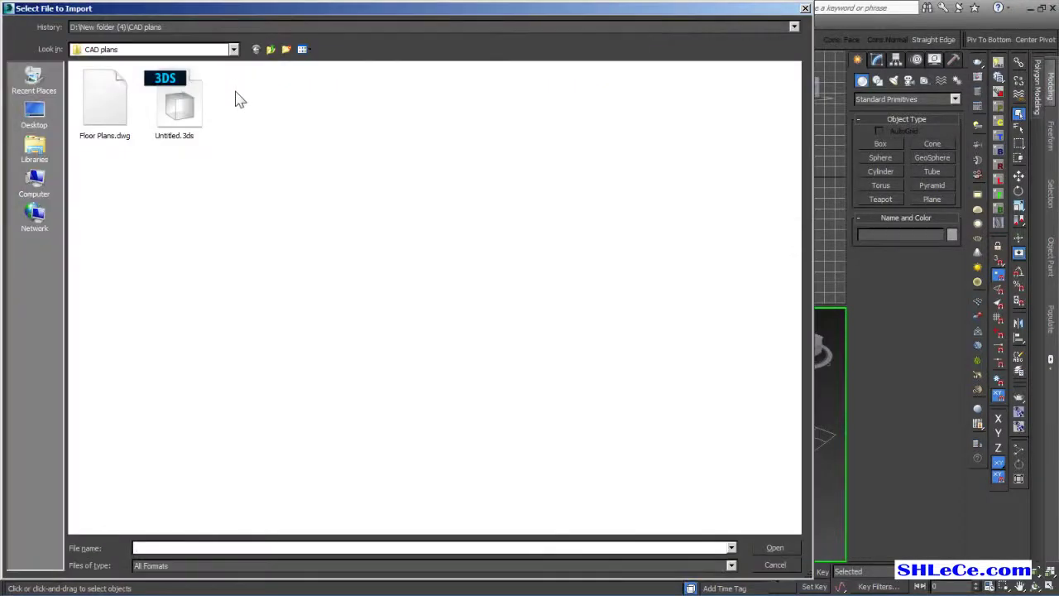
double_click(185, 116)
left_click(472, 303)
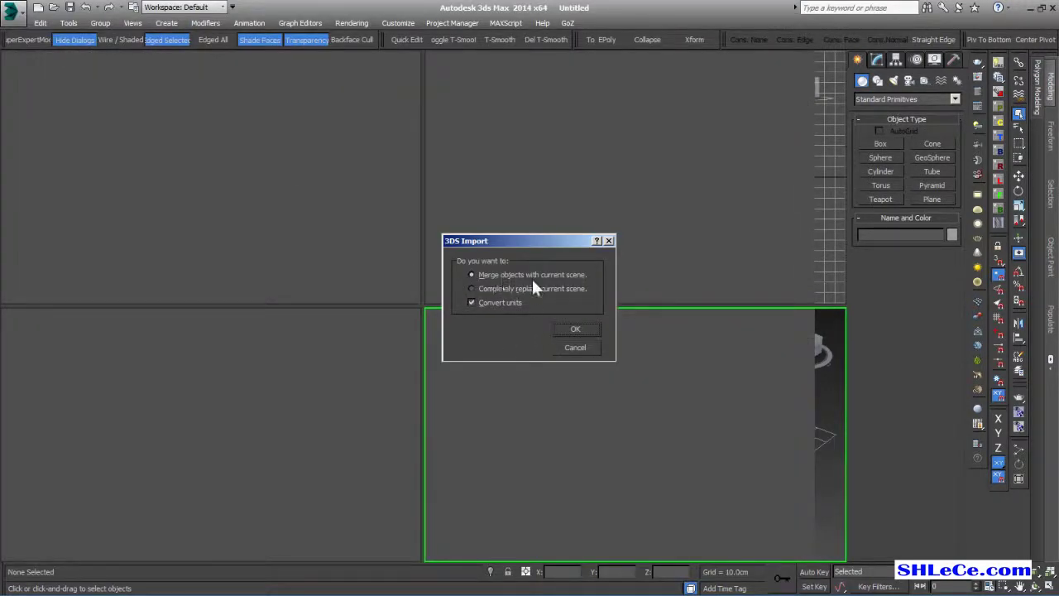
left_click(577, 329)
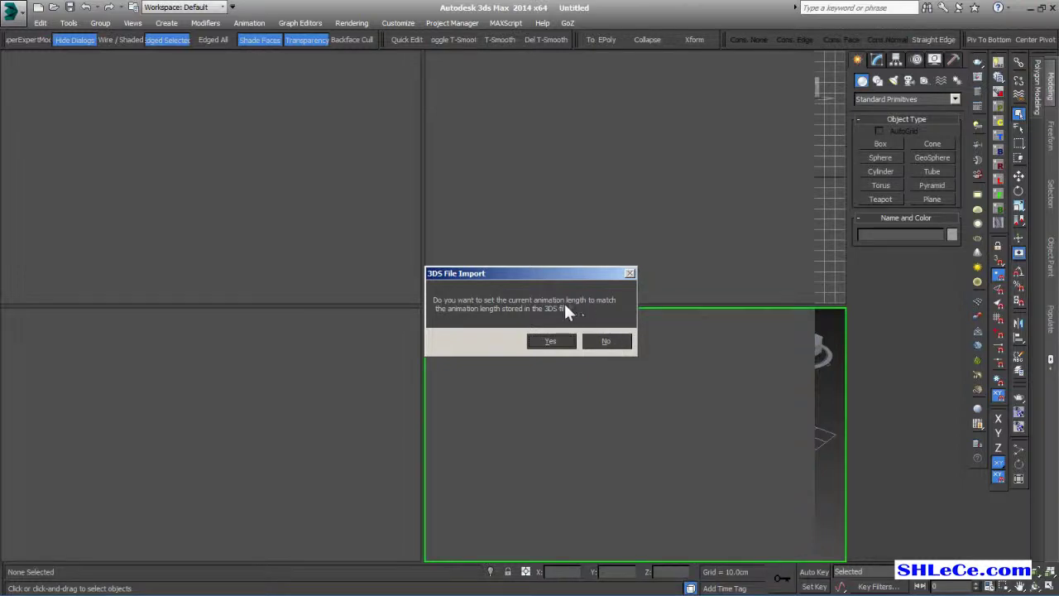
left_click(607, 341)
Maximize the Perspective view, bring the imported building into sight and set its display style to Shaded
left_click(578, 393)
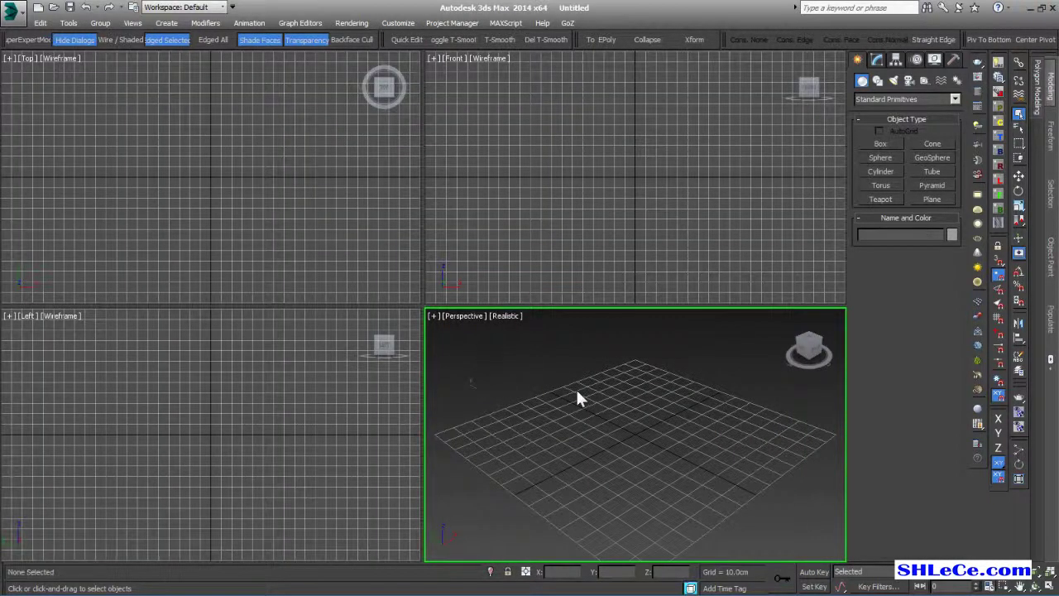
key("alt+w")
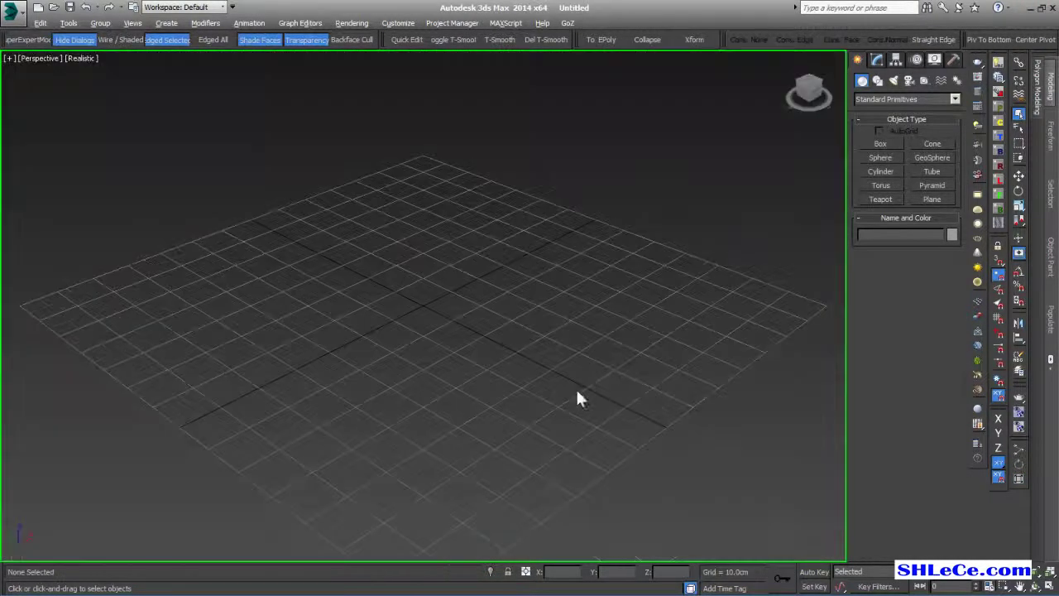
scroll(543, 282, "down", 10)
scroll(541, 278, "up", 5)
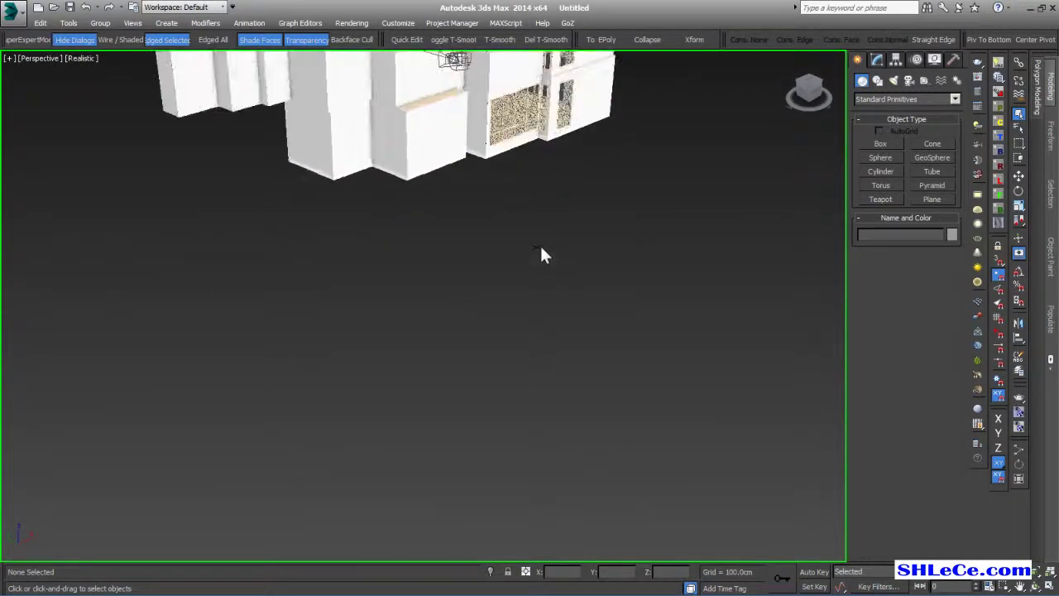
scroll(546, 331, "up", 2)
left_click(88, 57)
left_click(105, 85)
Examine the imported building from outside and inside, including the window frames and the floor
mouse_move(355, 193)
middle_mouse_down("alt")
mouse_move(425, 237)
mouse_move(456, 225)
mouse_move(421, 308)
mouse_move(489, 309)
mouse_move(471, 309)
mouse_move(478, 327)
middle_mouse_up("alt")
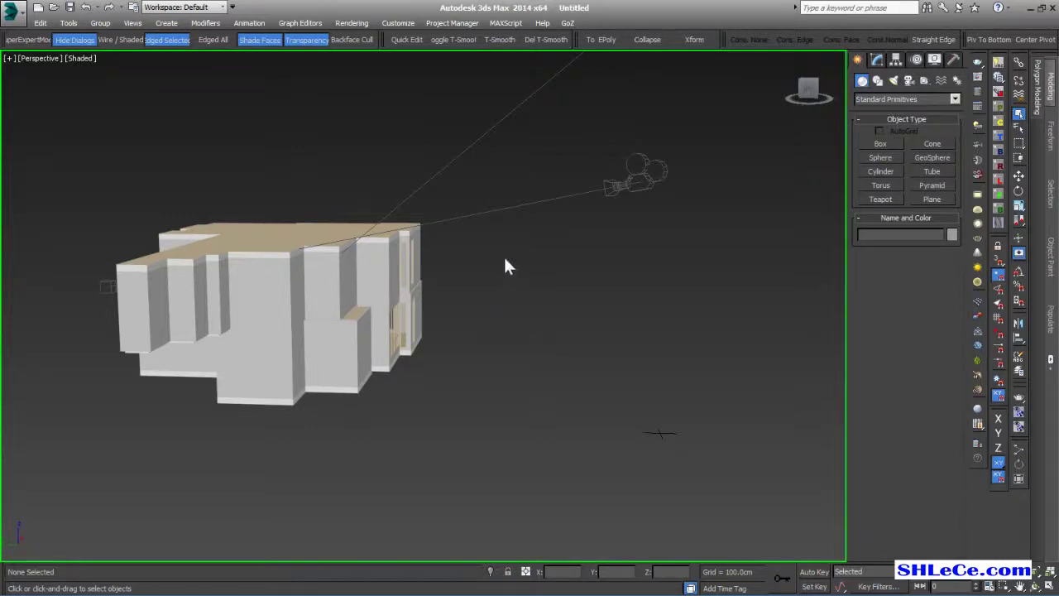
scroll(503, 267, "down", 10)
scroll(430, 382, "up", 10)
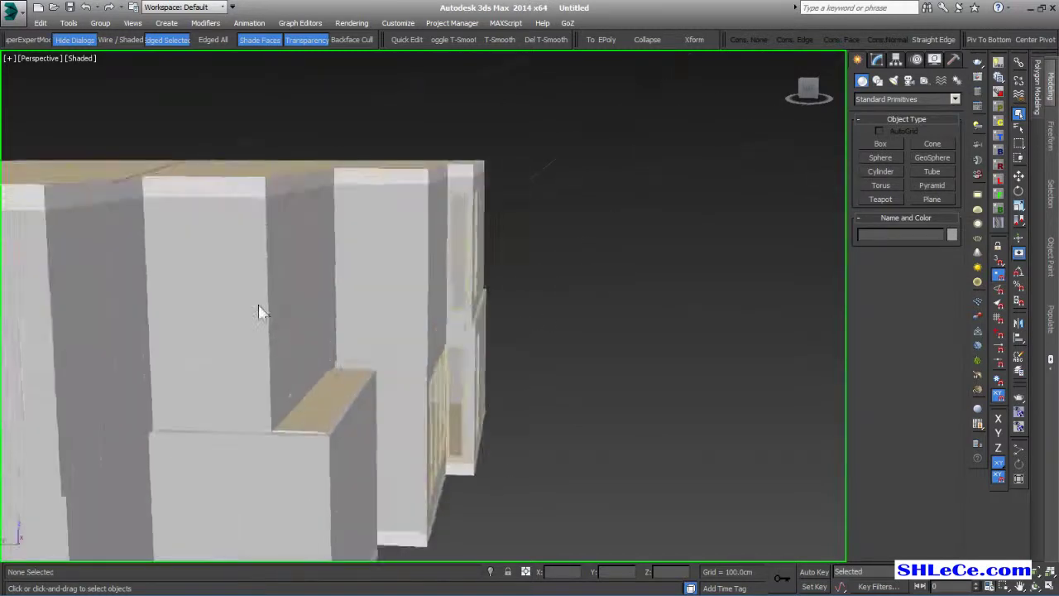
scroll(329, 357, "up", 10)
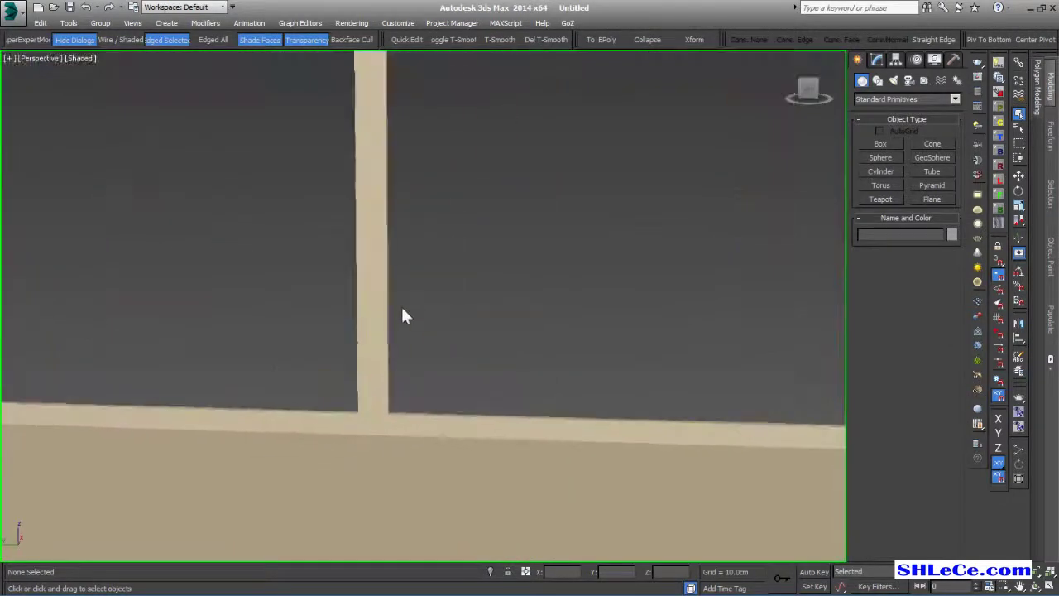
scroll(412, 326, "up", 2)
scroll(422, 331, "down", 5)
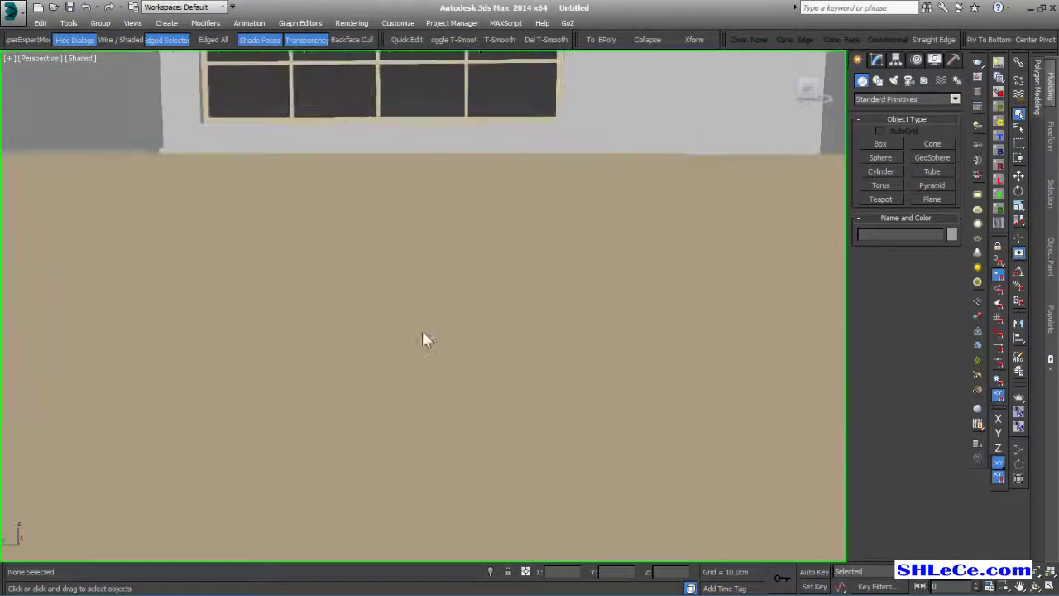
scroll(421, 328, "up", 6)
scroll(422, 313, "down", 6)
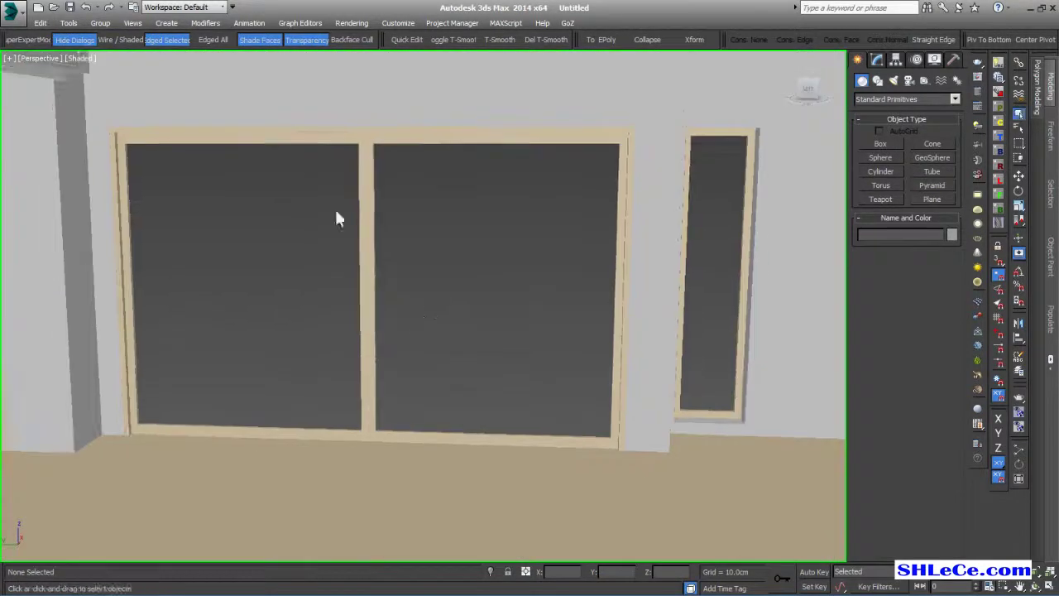
Check the display unit scale in Units Setup without changing it
left_click(399, 22)
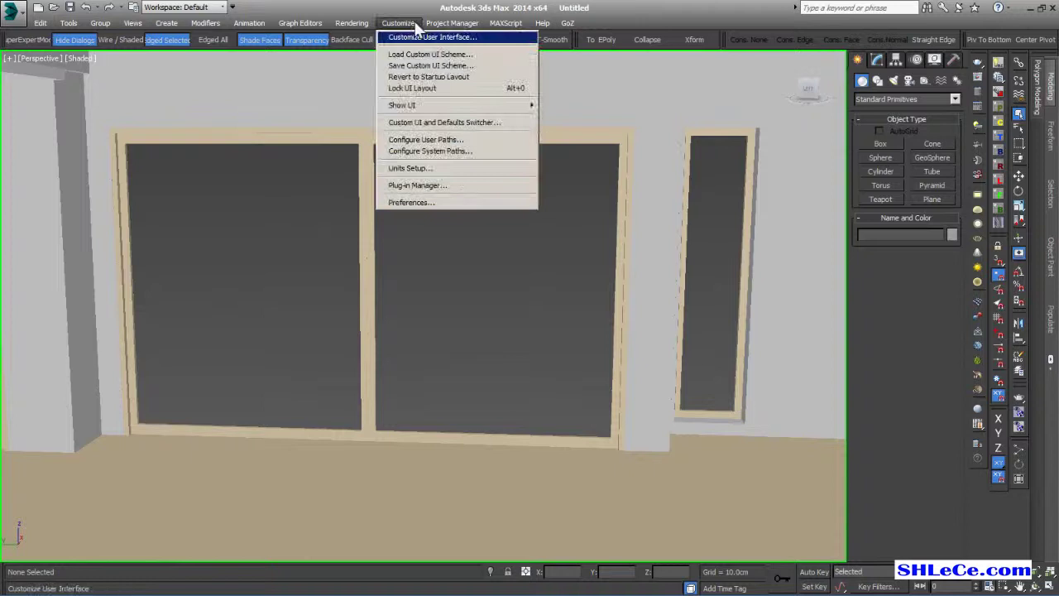
left_click(433, 168)
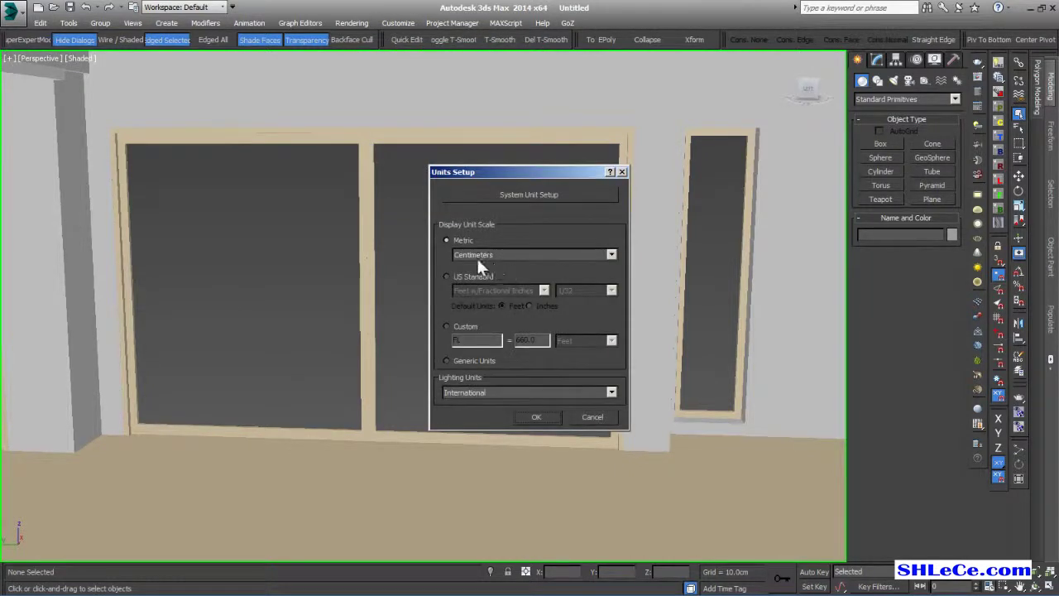
left_click(602, 419)
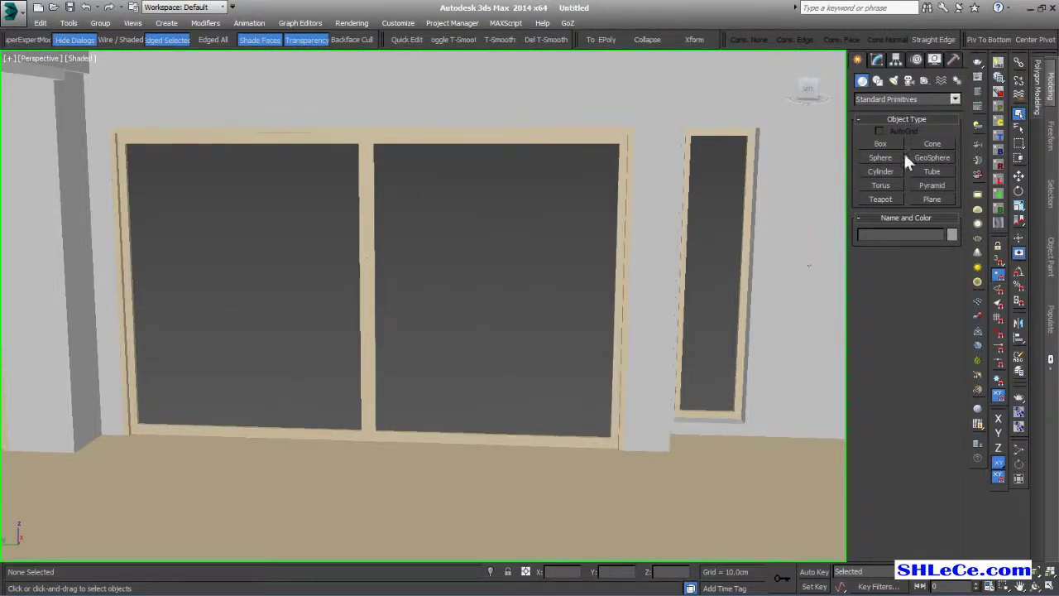
Create a box on the floor in front of the large window, about 91 cm long, 126 cm wide and 281 cm high
left_click(882, 144)
left_click_drag(621, 468, 519, 512)
left_click(620, 177)
middle_click_drag(620, 177, 598, 265)
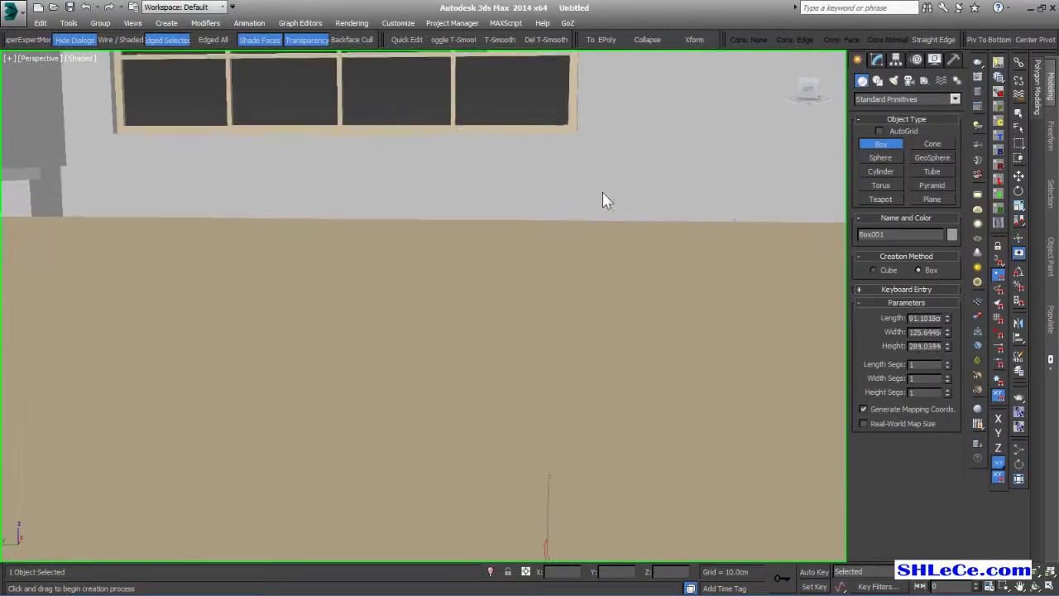
right_click(594, 227)
scroll(621, 277, "down", 3)
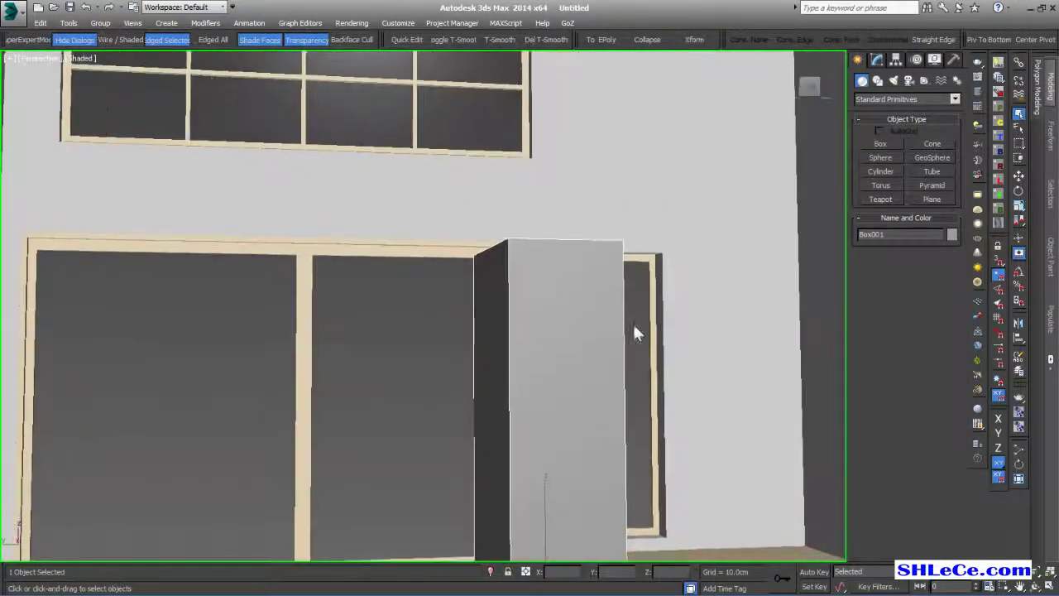
Raise the box's height to about 332 cm to judge the scale of the room
left_click(876, 60)
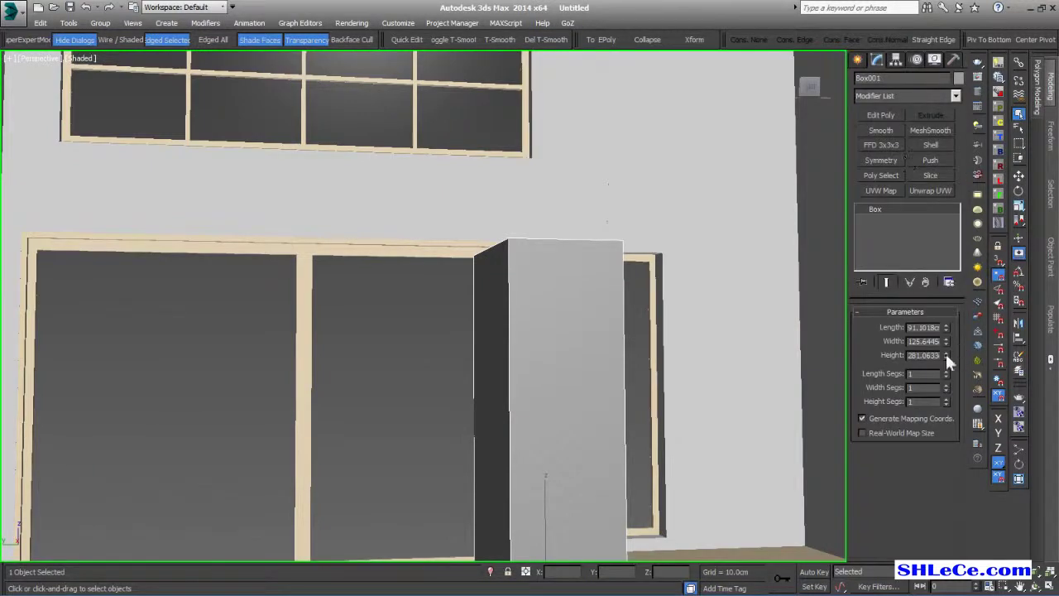
left_click_drag(946, 354, 946, 343)
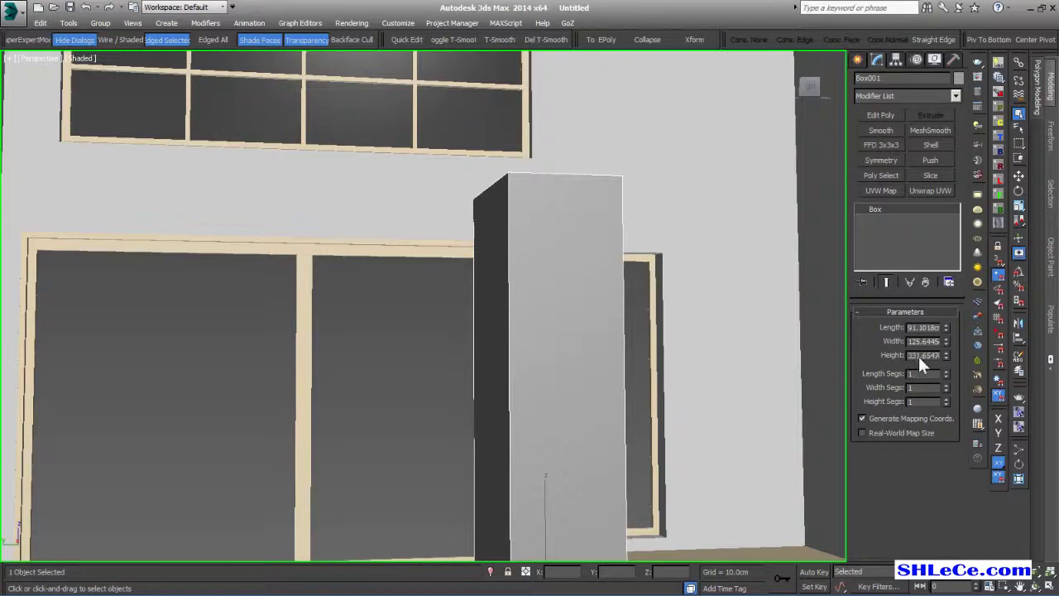
double_click(915, 354)
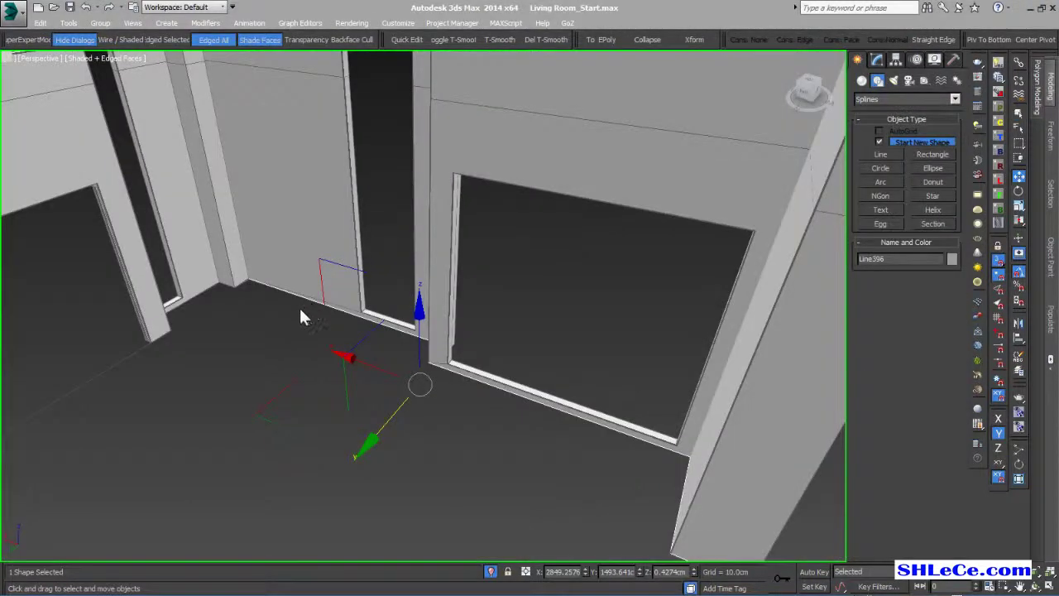
Select the two floor outline splines that meet at the room's corner and isolate them
left_click(255, 320)
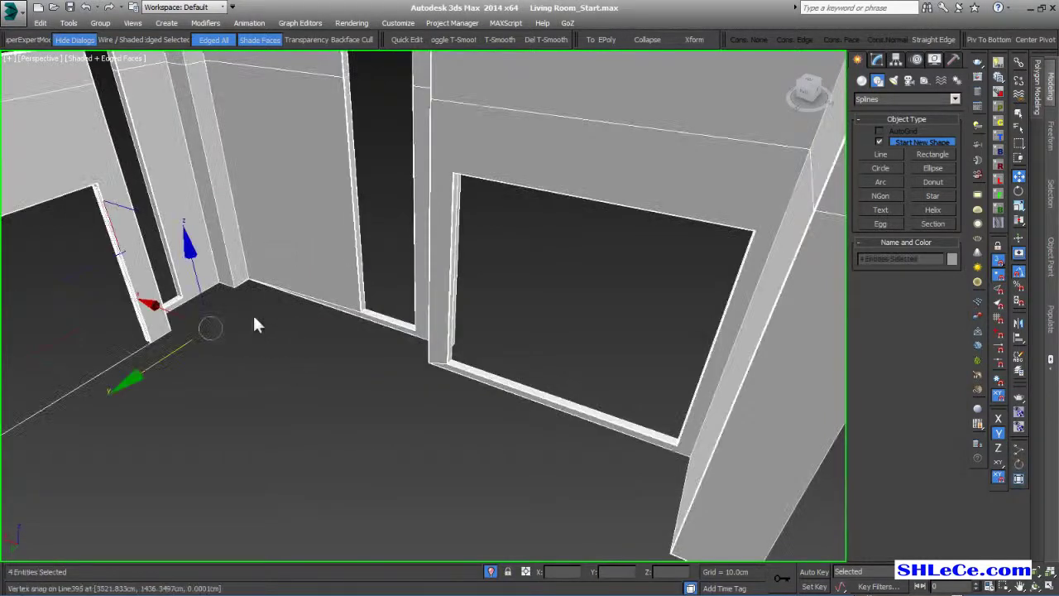
left_click(257, 321)
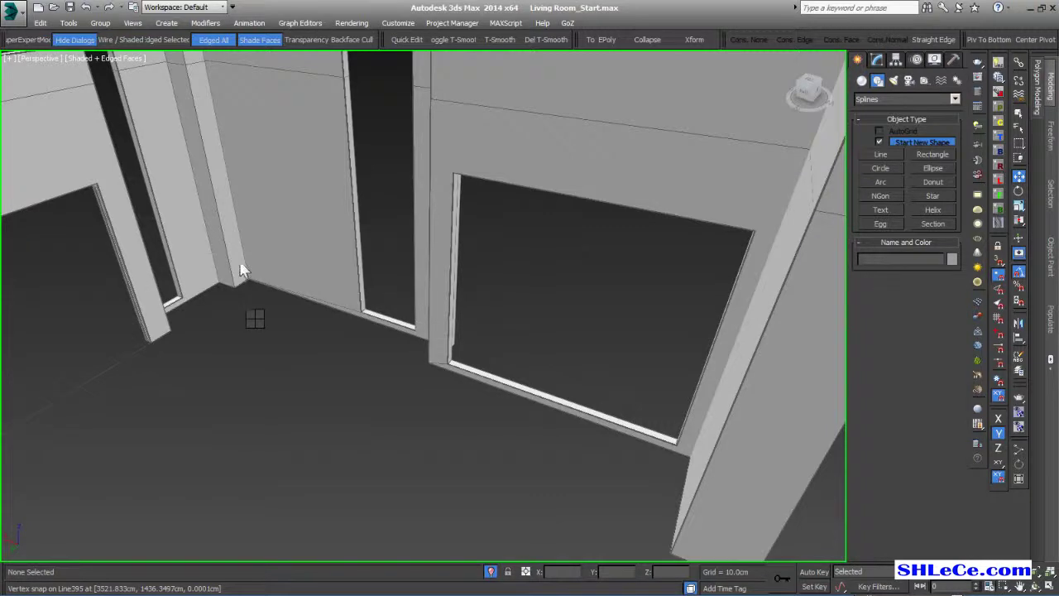
left_click_drag(279, 320, 182, 241)
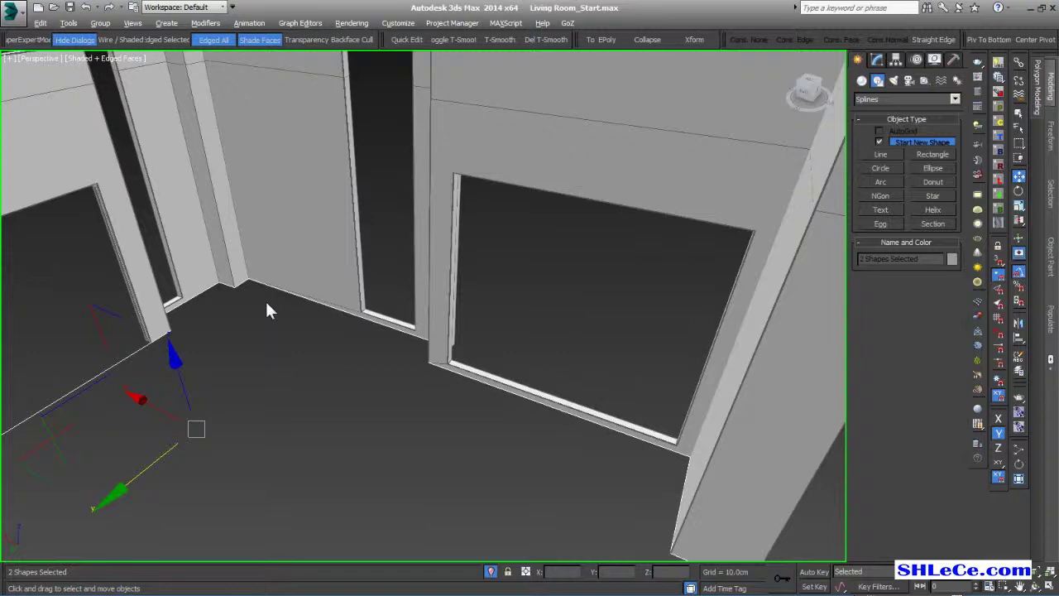
key("alt+q")
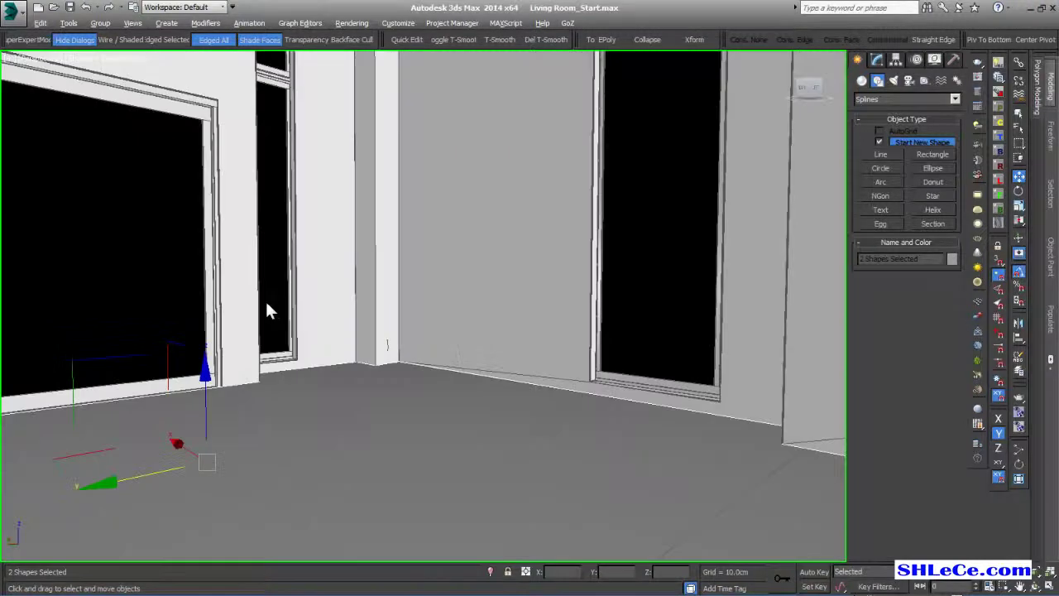
key("alt+q")
scroll(504, 298, "up", 5)
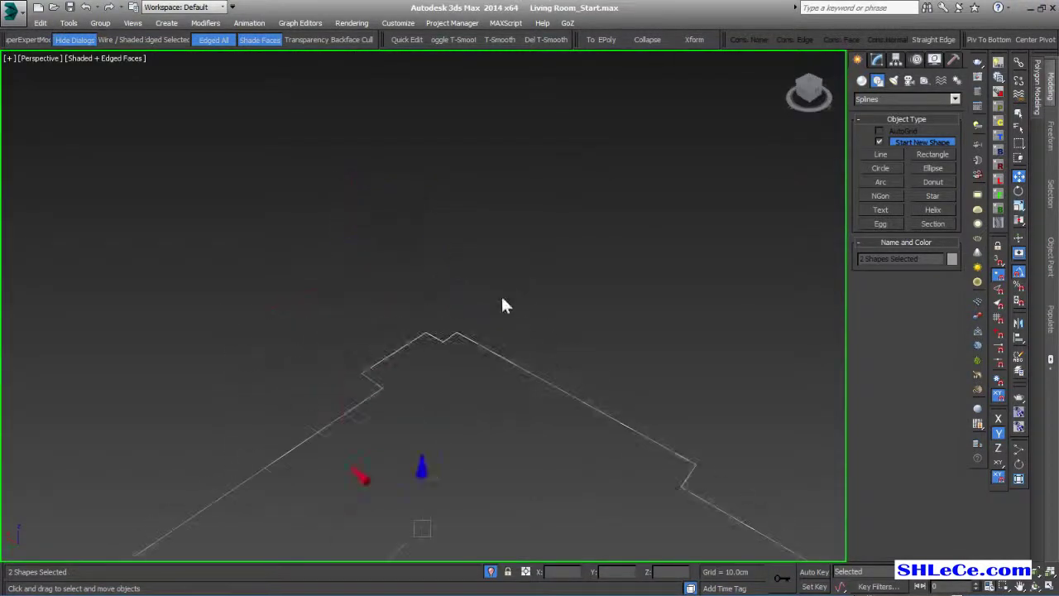
Attach the other floor outline spline to Line396 so both form one shape
left_click(876, 61)
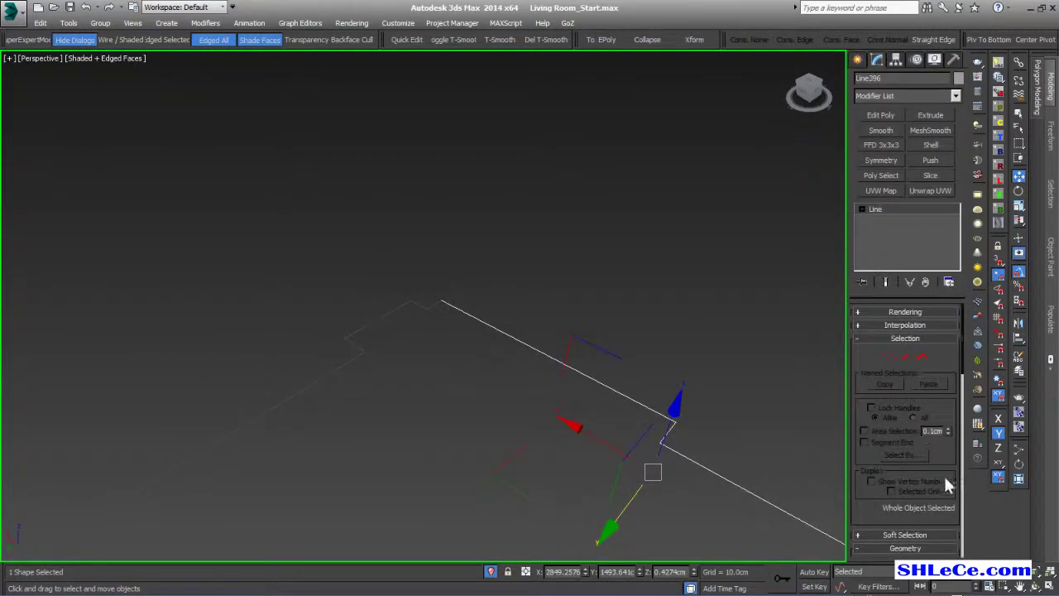
scroll(910, 397, "down", 4)
left_click(881, 446)
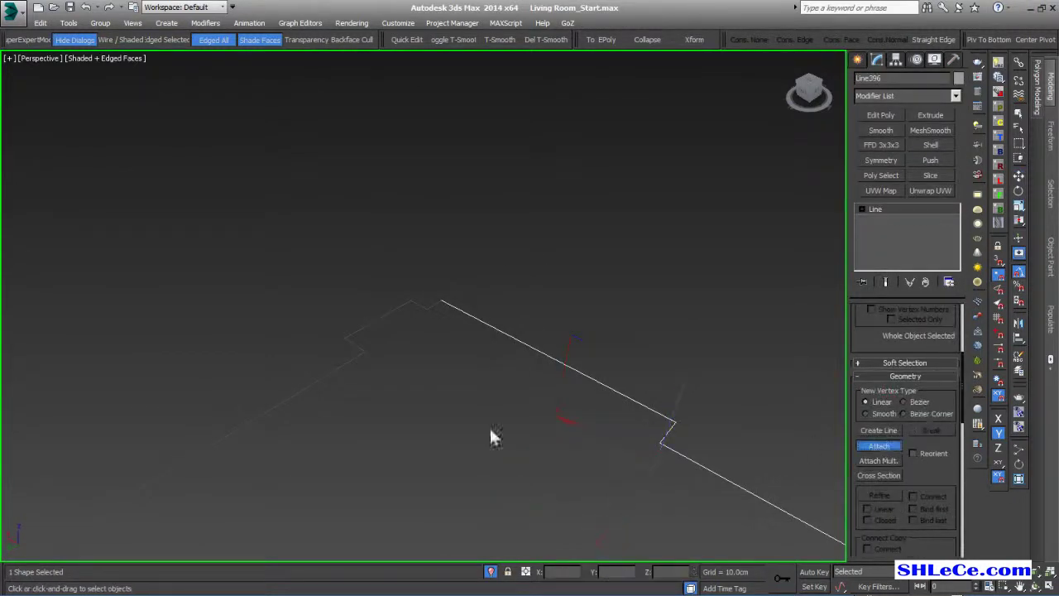
left_click(393, 319)
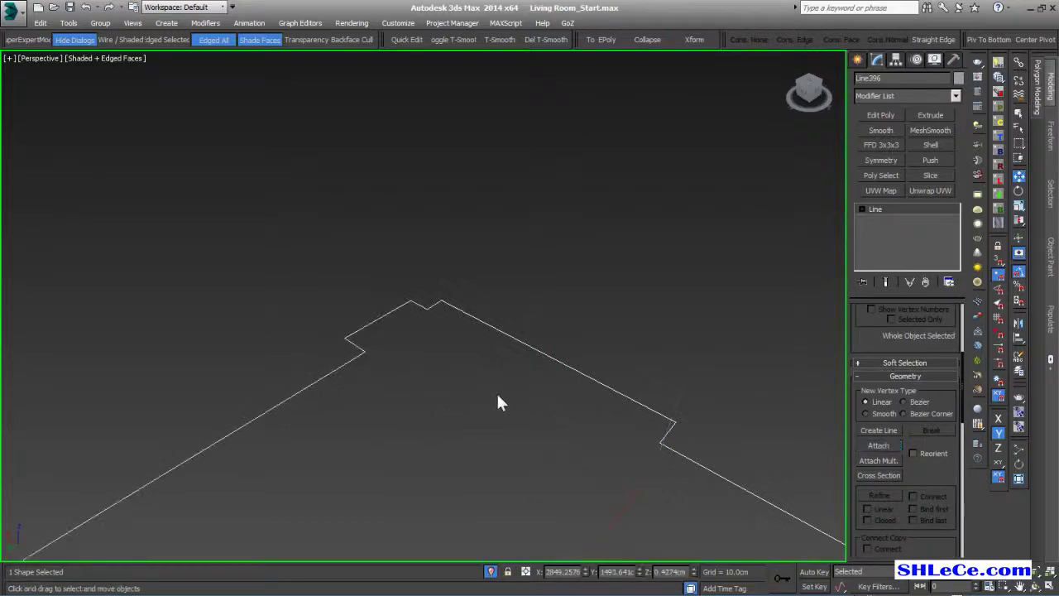
Try to weld the single vertex in the small notch at the outline's far corner with a 0.1 cm threshold
key("1")
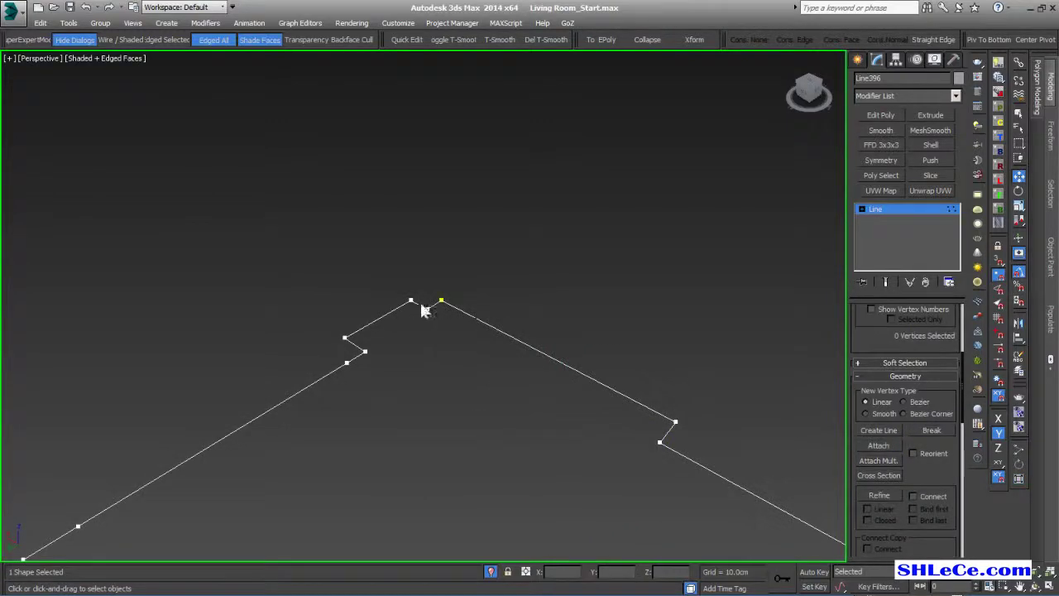
left_click(425, 318)
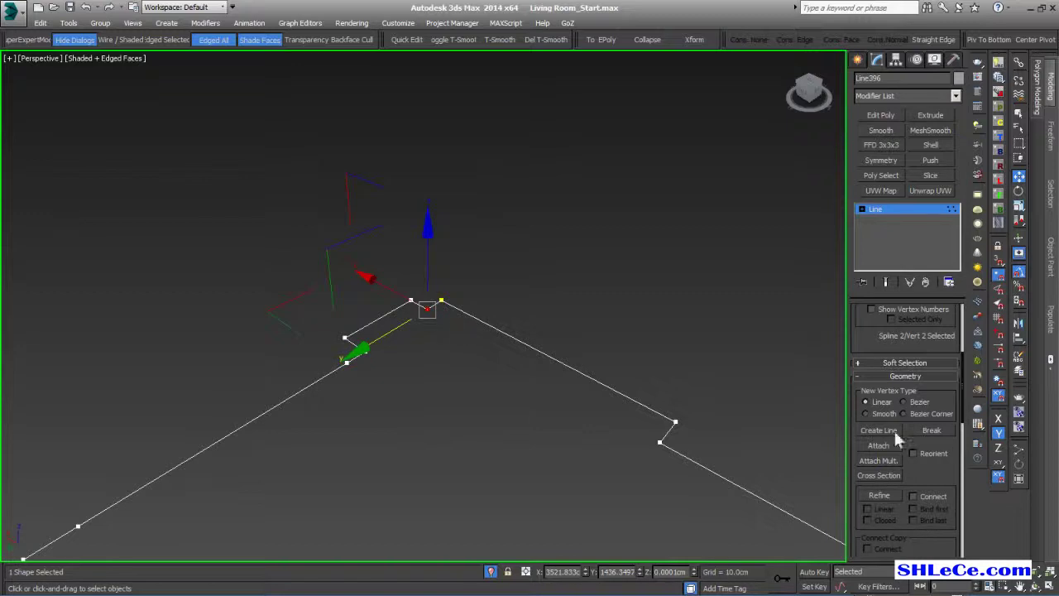
scroll(937, 473, "down", 5)
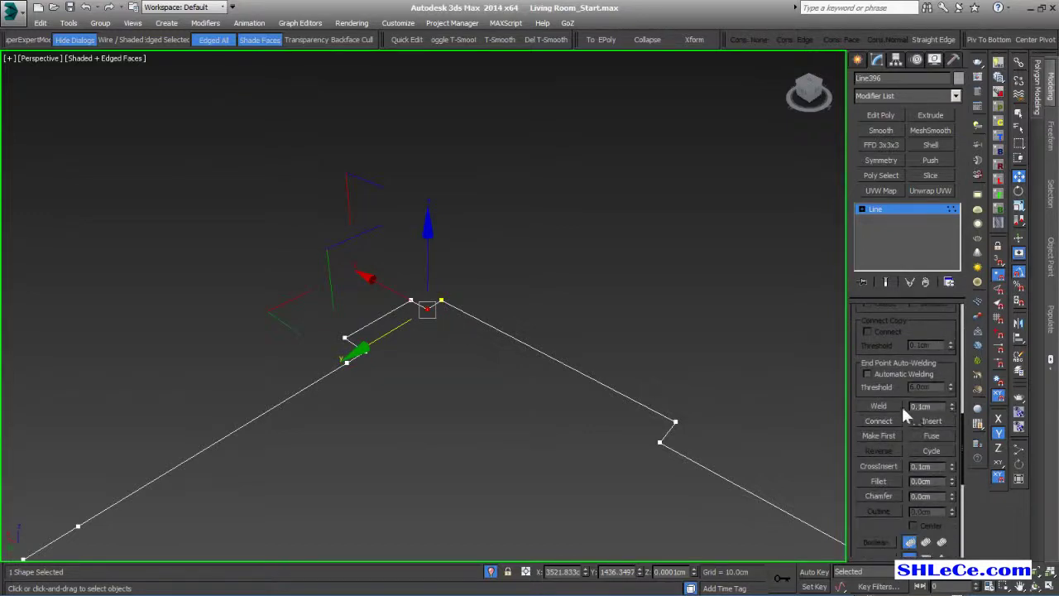
left_click(891, 406)
scroll(927, 430, "up", 5)
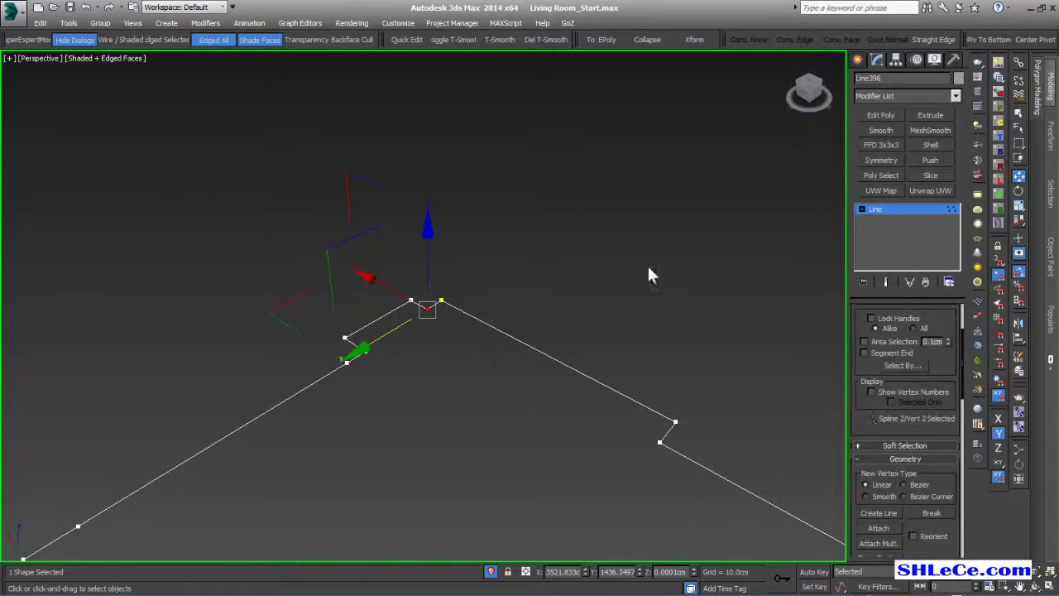
Select the overlapping endpoints where the two splines meet at the far corner and weld them into one vertex
left_click(508, 277)
left_click_drag(432, 314, 434, 316)
scroll(864, 364, "down", 2)
scroll(913, 444, "down", 4)
left_click(885, 460)
scroll(887, 397, "up", 1)
scroll(889, 394, "up", 3)
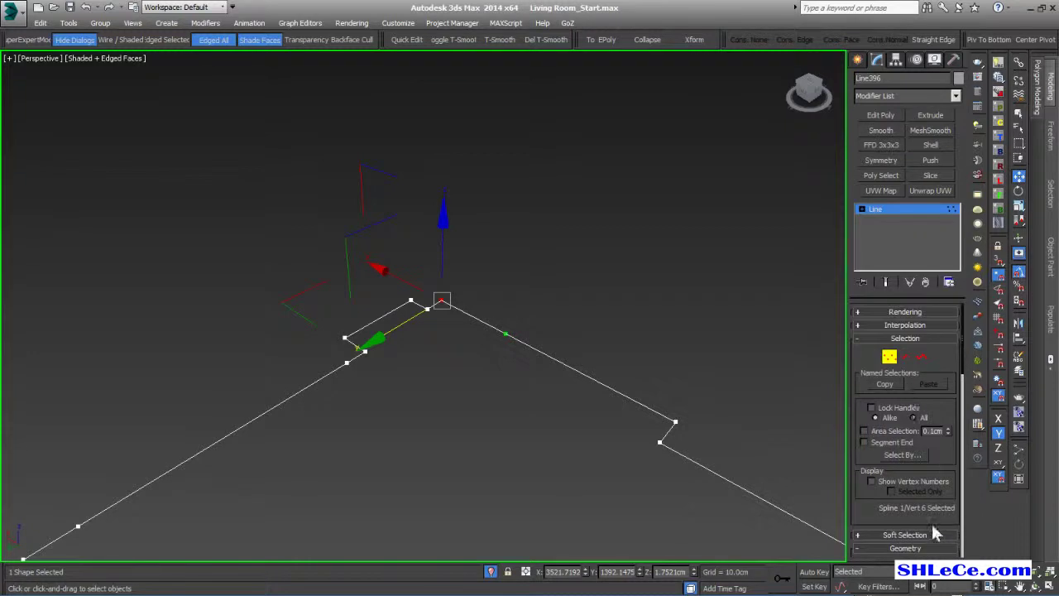
Leave vertex editing of the welded outline and end isolation to show the whole room again
left_click(762, 385)
middle_click_drag(762, 385, 593, 311, "alt")
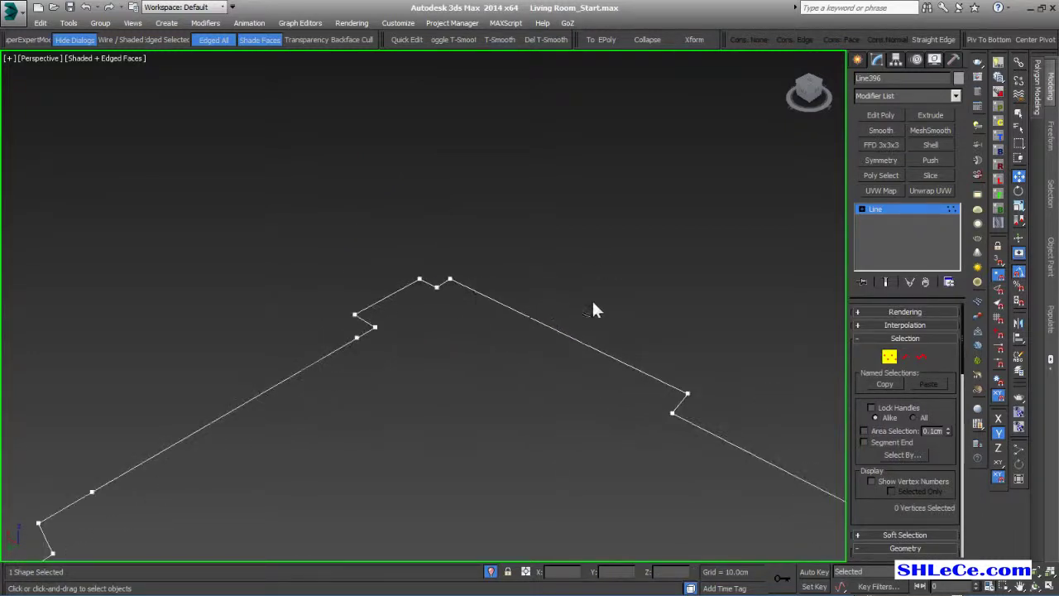
left_click(885, 210)
left_click(490, 572)
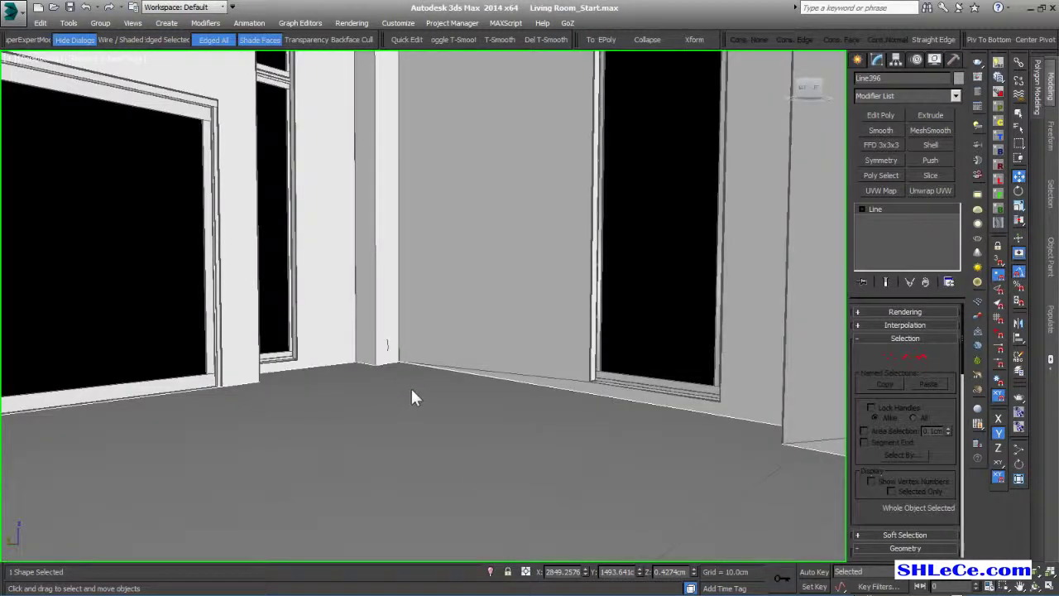
Examine the small baseboard profile spline near the column corner, and reselect the floor outline spline Line396
scroll(409, 385, "up", 3)
left_click(383, 339)
left_click(386, 345)
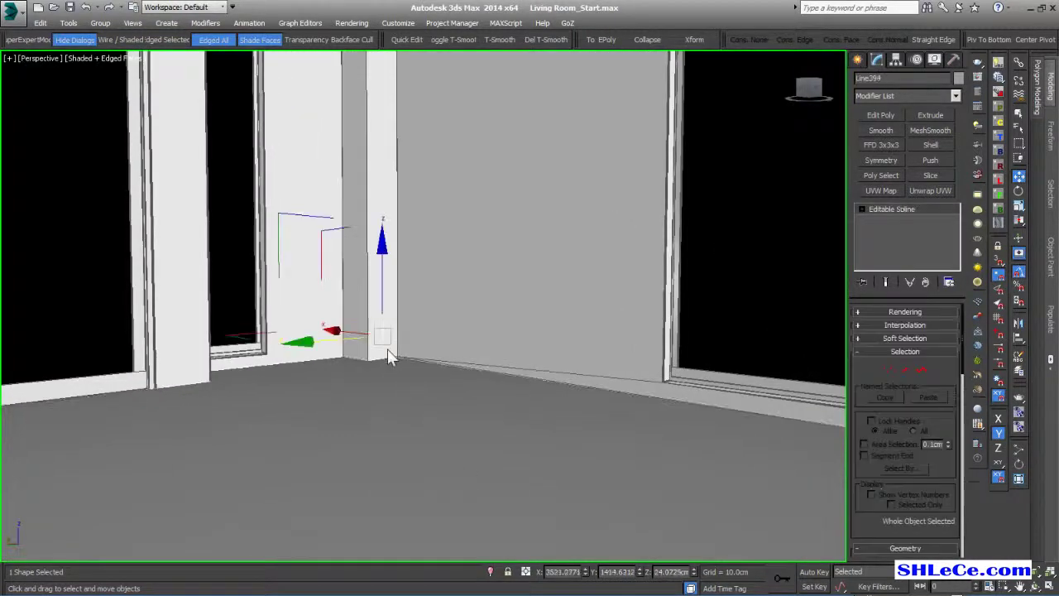
key("z")
middle_click_drag(439, 398, 539, 421, "alt")
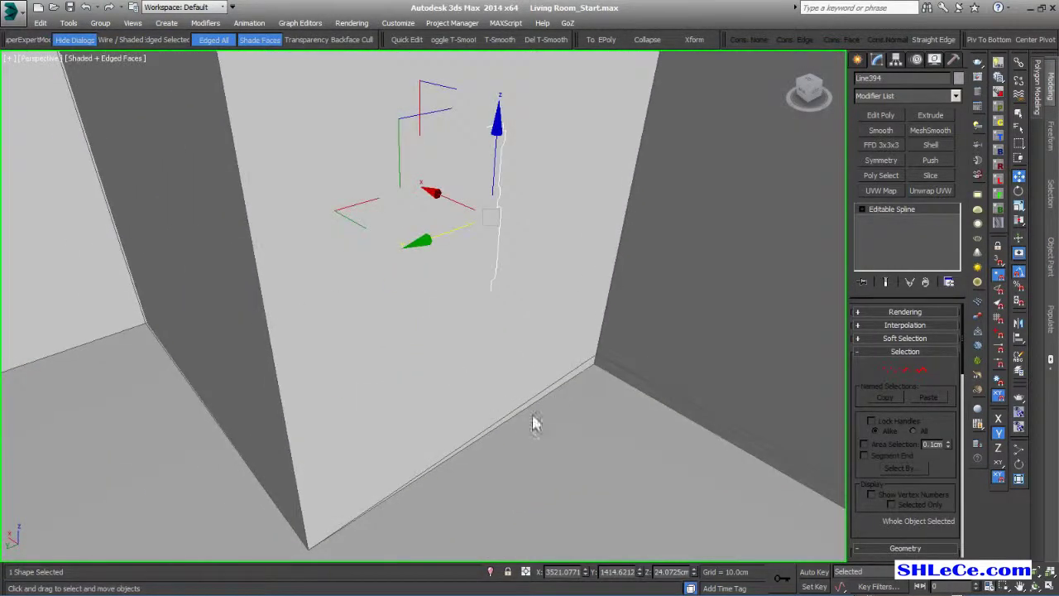
left_click(525, 417)
left_click(453, 458)
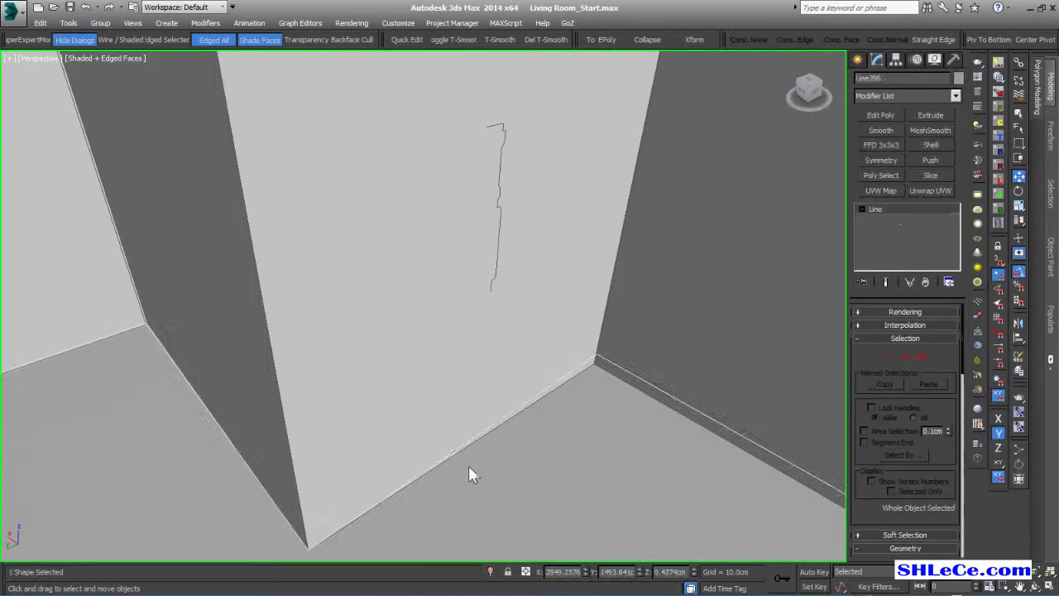
Align the outline's inner corner vertex beside the column vertically with the neighbouring floor vertices by snapping it in isolation
middle_click_drag(847, 271, 675, 264, "alt")
scroll(634, 265, "down", 2)
middle_click_drag(555, 332, 538, 364, "alt")
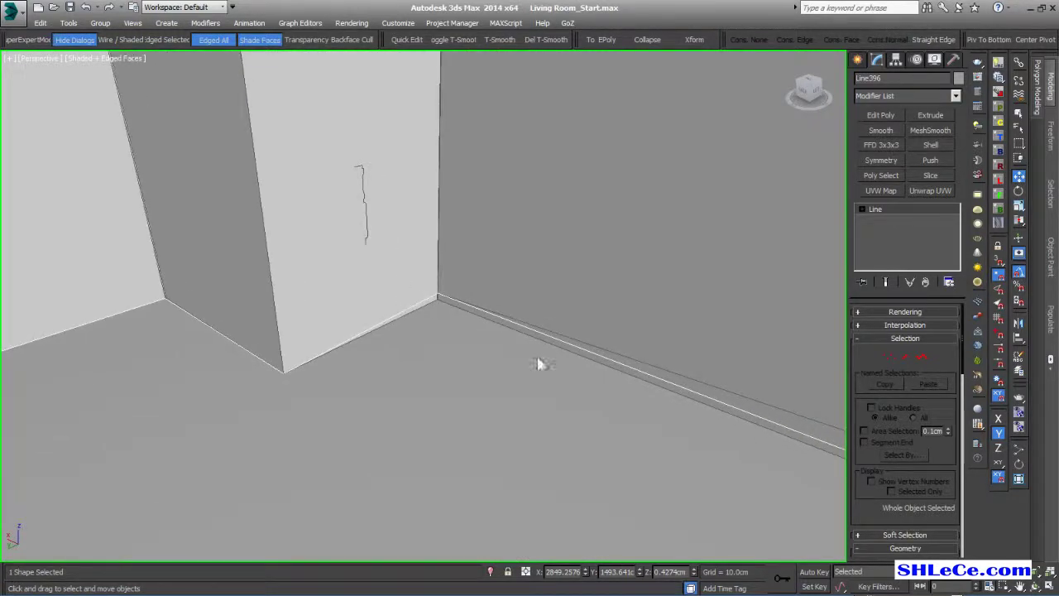
left_click(890, 357)
left_click(437, 295)
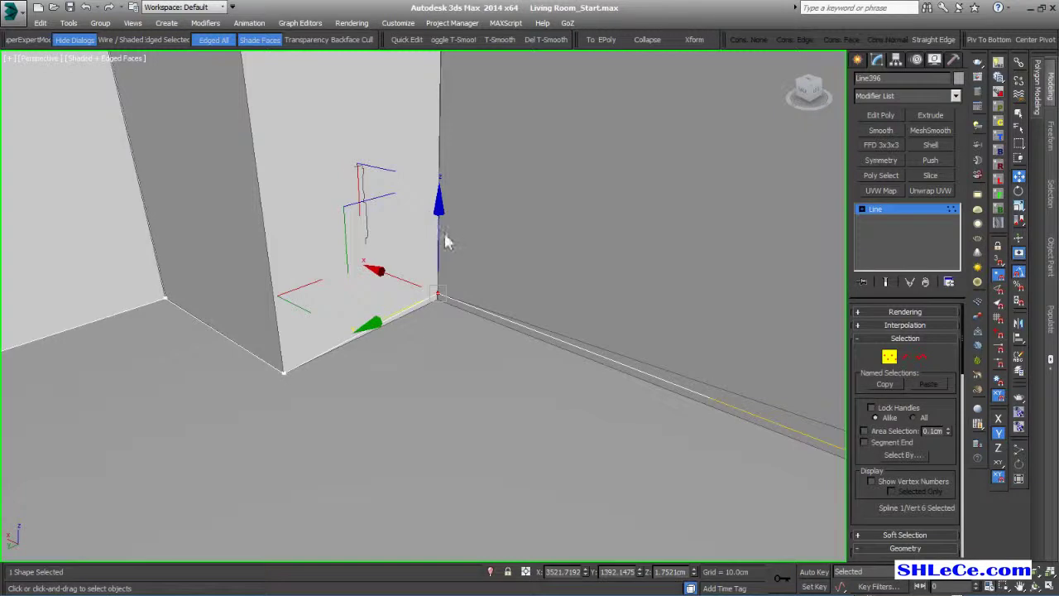
left_click_drag(439, 234, 441, 243)
middle_click_drag(489, 314, 445, 256, "alt")
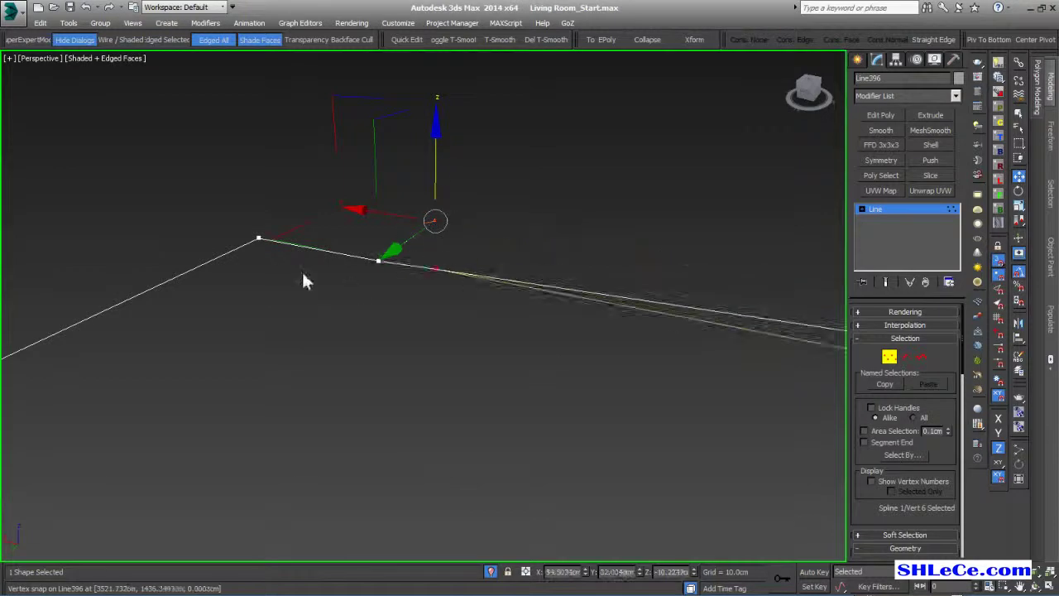
left_click(432, 362)
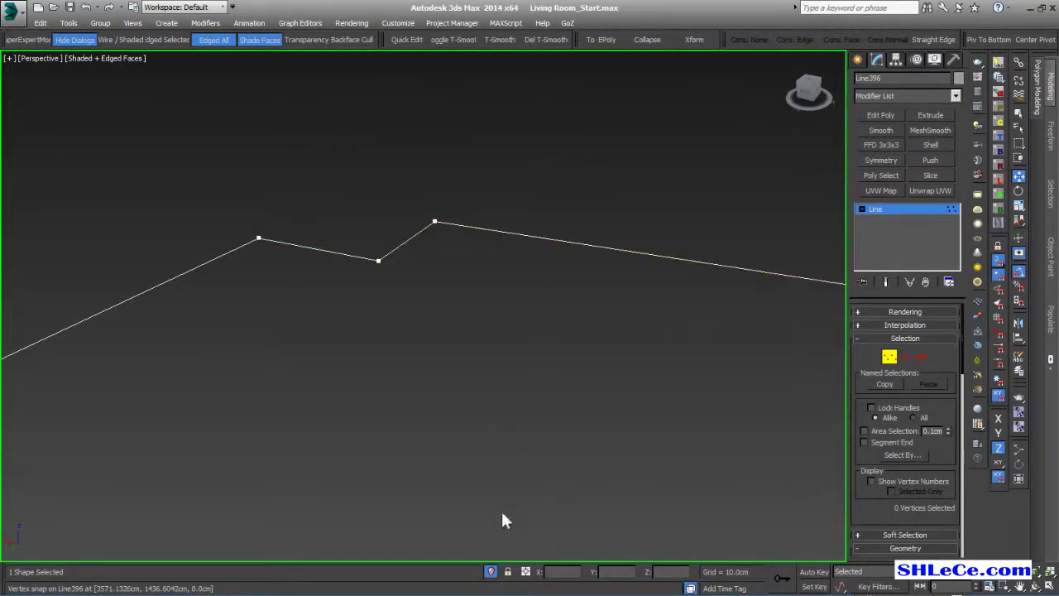
left_click(490, 571)
key("alt+q")
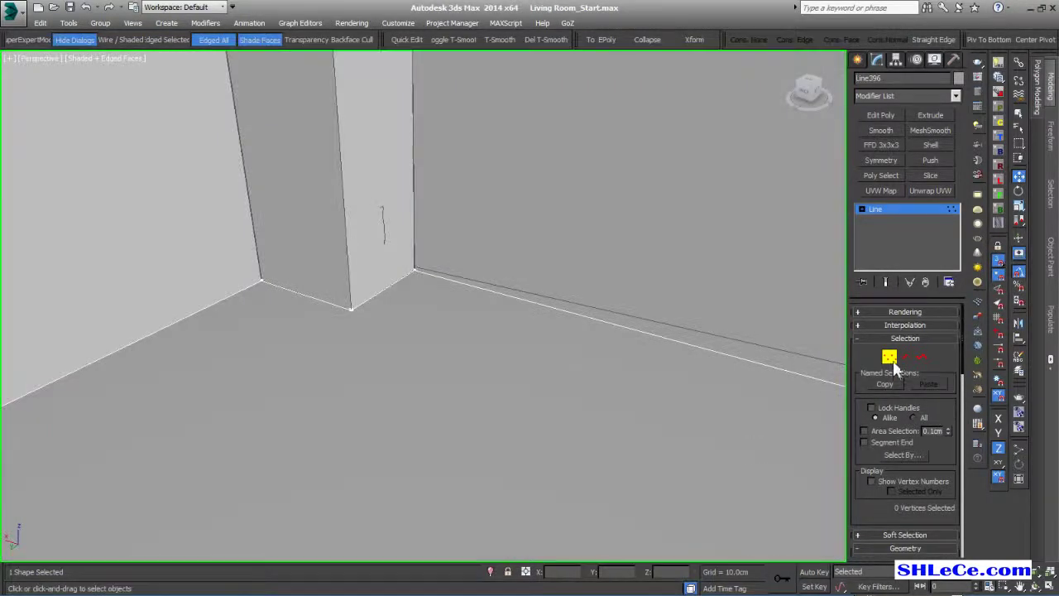
left_click(889, 357)
Add a Sweep modifier to the floor outline spline
left_click(891, 96)
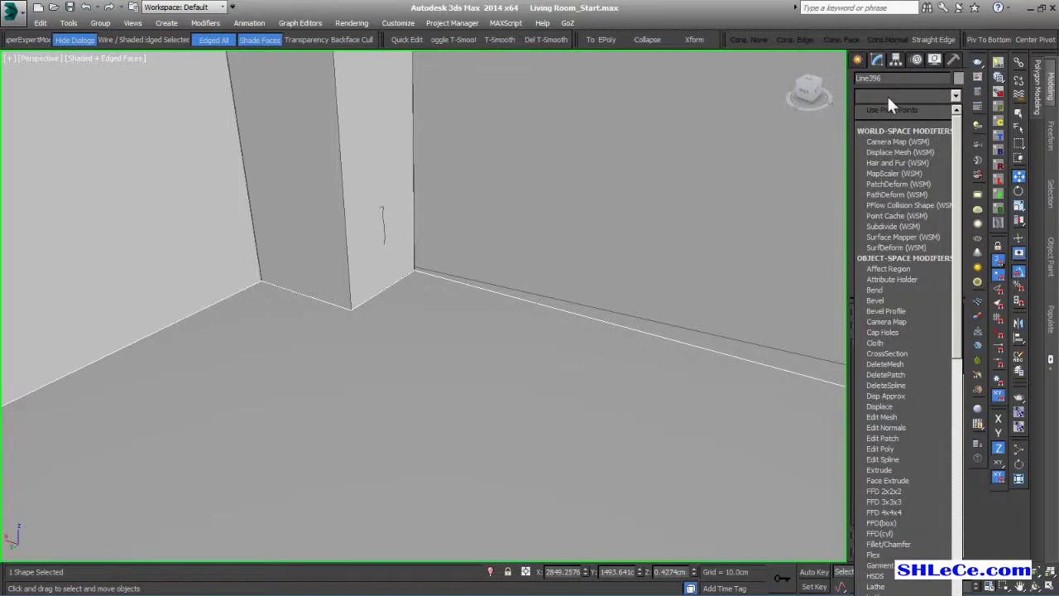
scroll(888, 131, "down", 4)
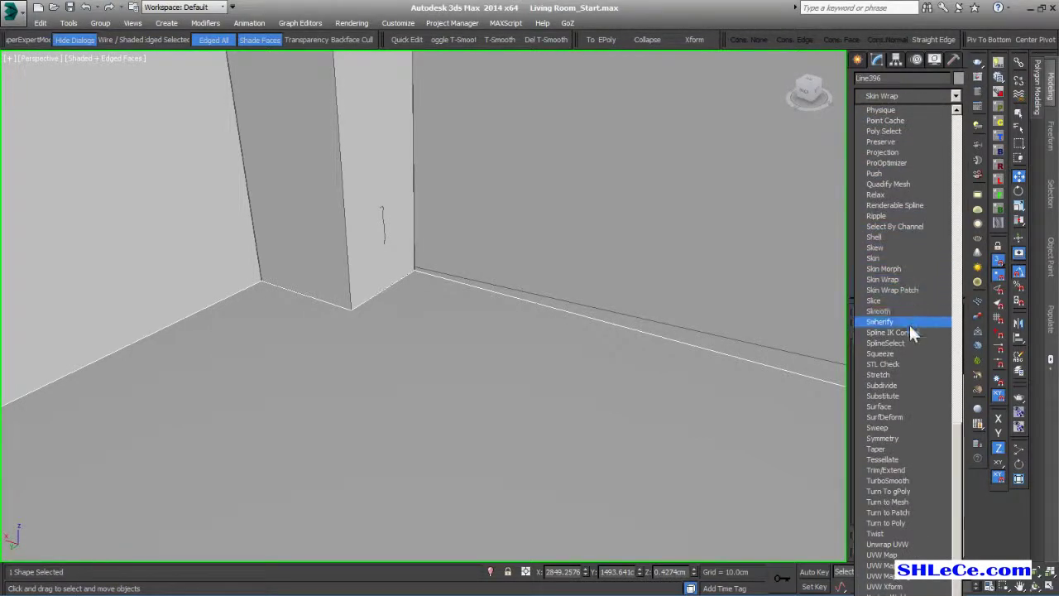
left_click(894, 427)
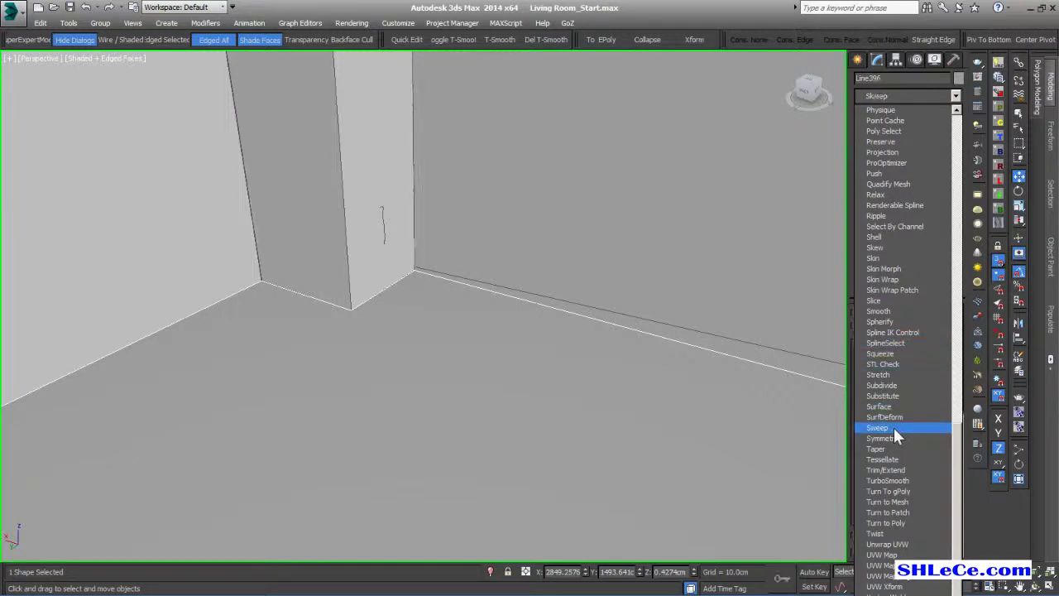
middle_click_drag(478, 291, 378, 288, "alt")
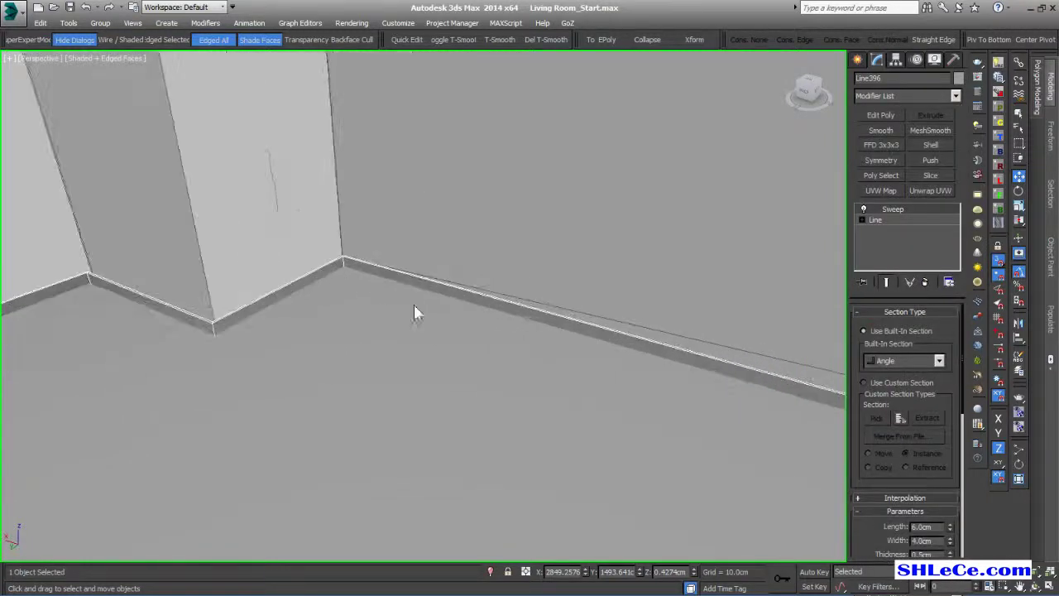
Switch the sweep to a custom section and pick the baseboard profile spline Line394 as its shape
left_click(893, 362)
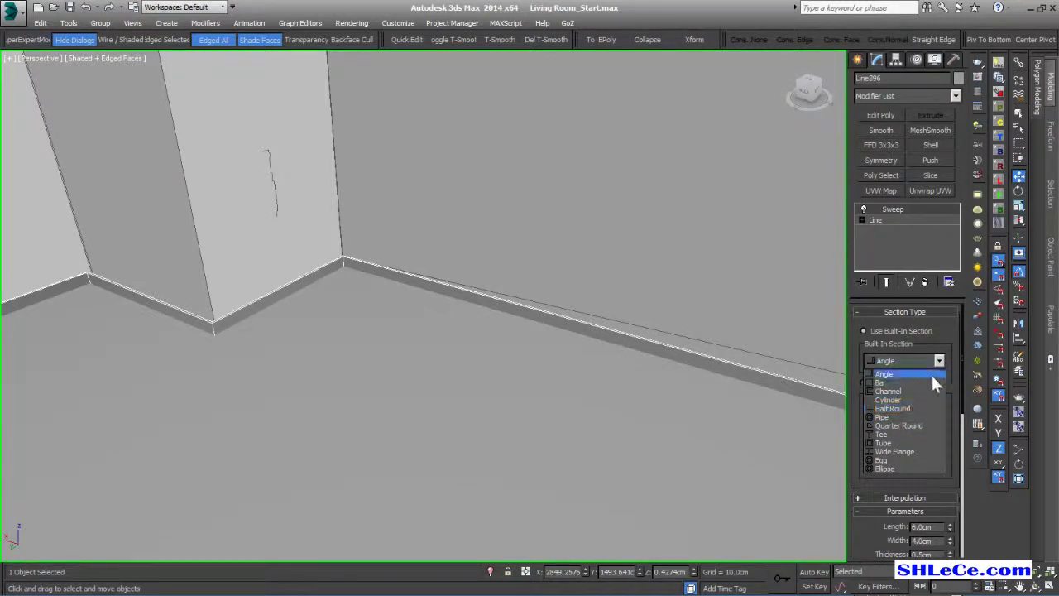
left_click(939, 361)
left_click(900, 383)
left_click(877, 418)
left_click(274, 184)
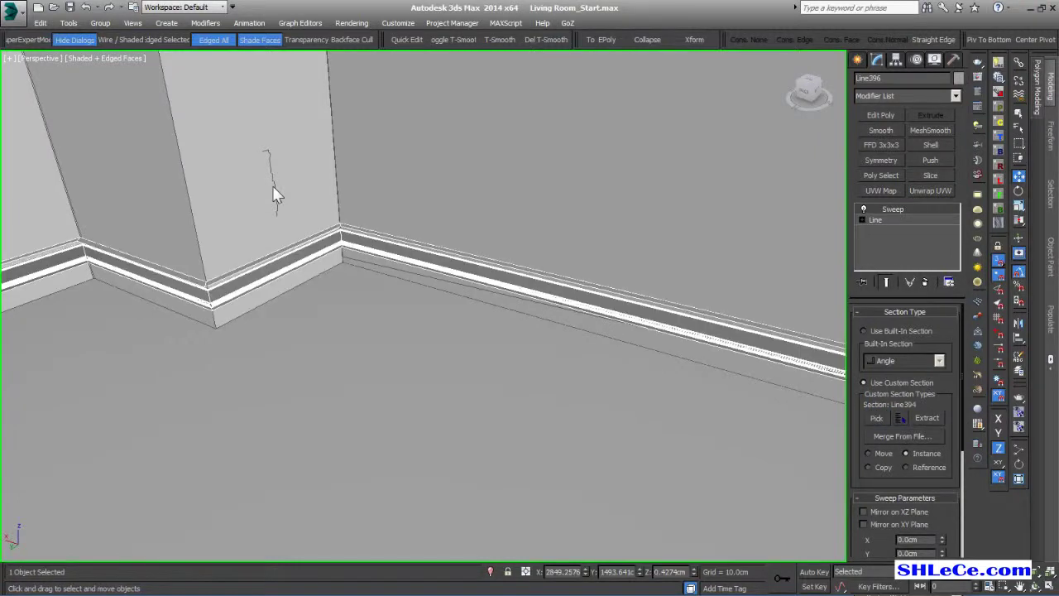
Set the sweep's pivot alignment to the profile's bottom-right point
scroll(394, 350, "up", 1)
scroll(869, 484, "down", 5)
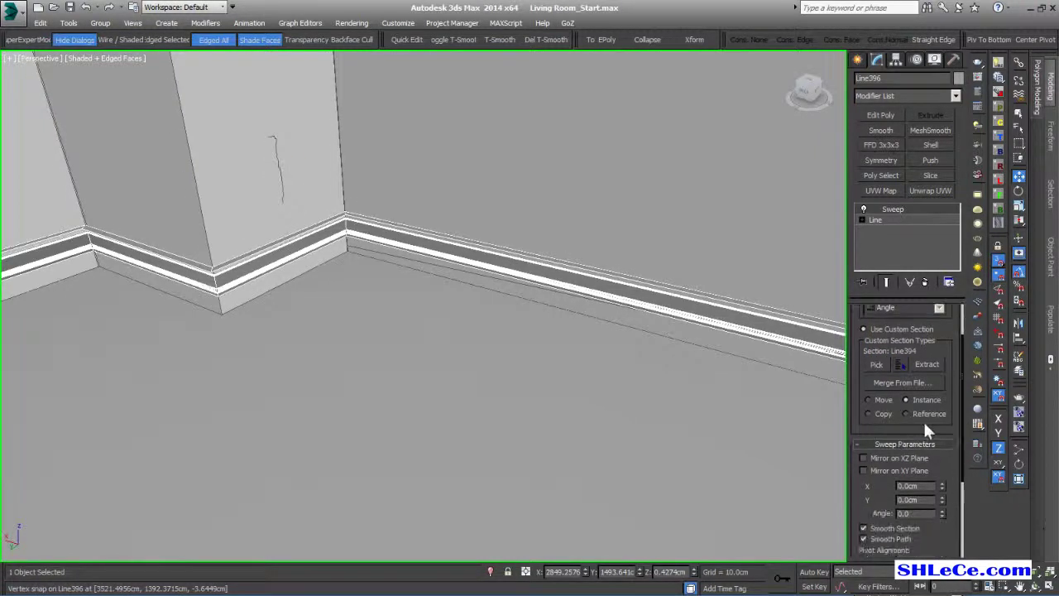
left_click(876, 472)
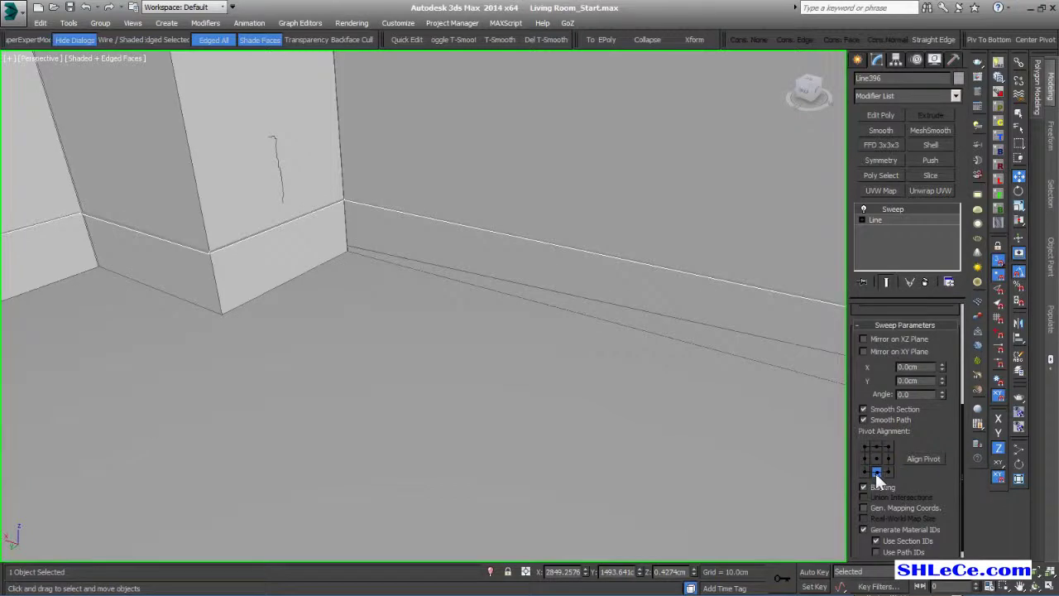
scroll(875, 473, "down", 1)
key("e")
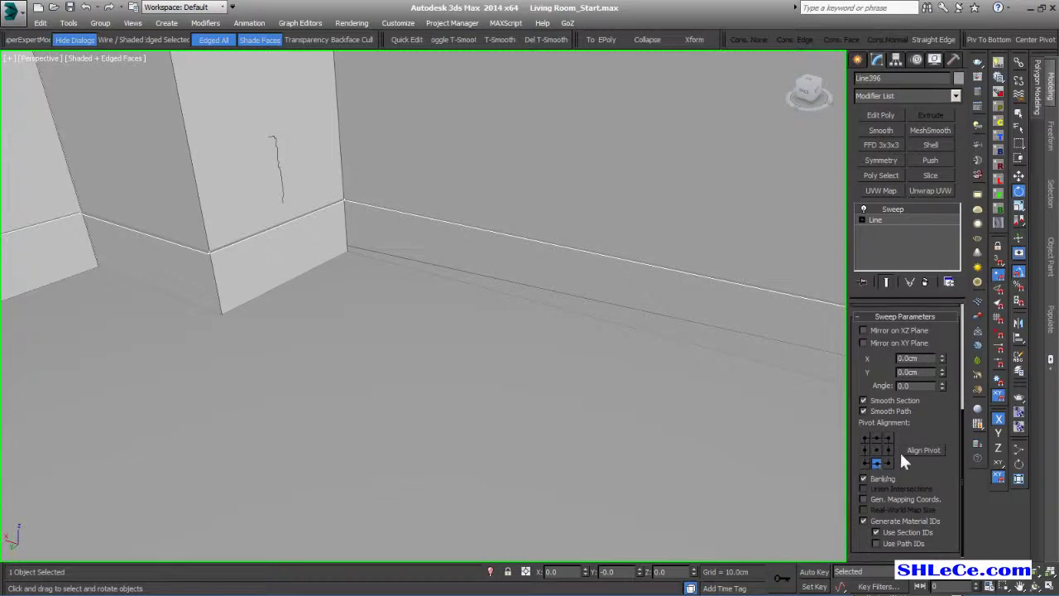
left_click(888, 462)
middle_click_drag(693, 324, 197, 416)
middle_click_drag(52, 354, 168, 321, "alt")
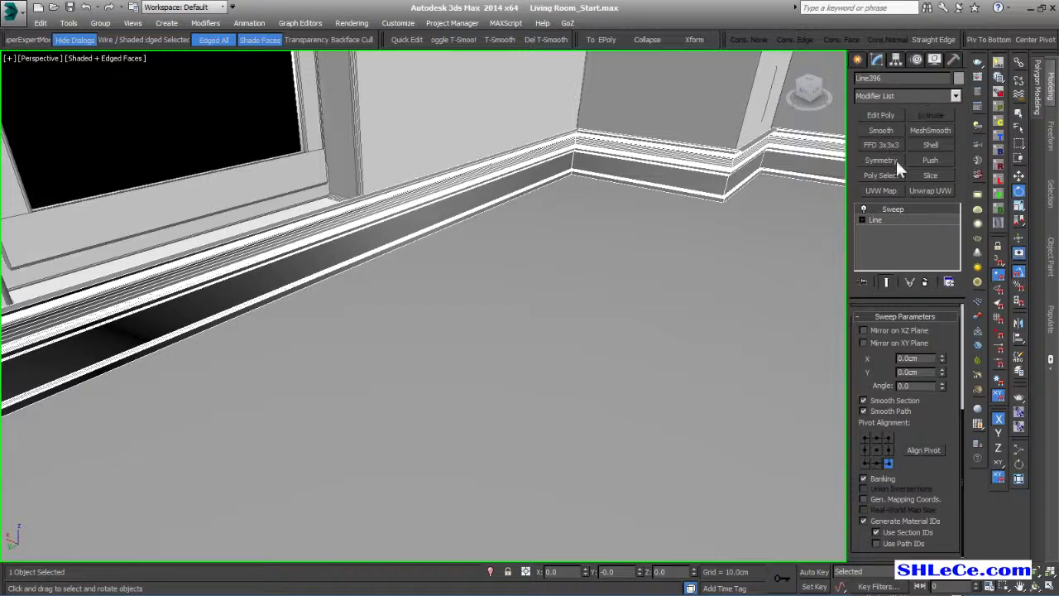
Add a Smooth modifier to the swept baseboard and turn off the display of edged faces
left_click(882, 130)
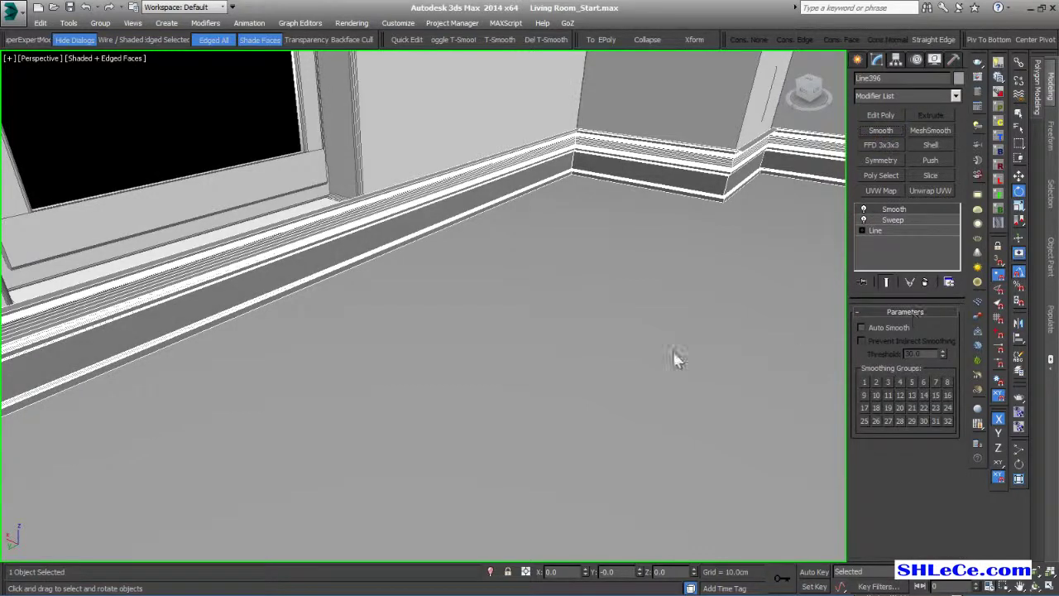
middle_click_drag(529, 368, 601, 277, "alt")
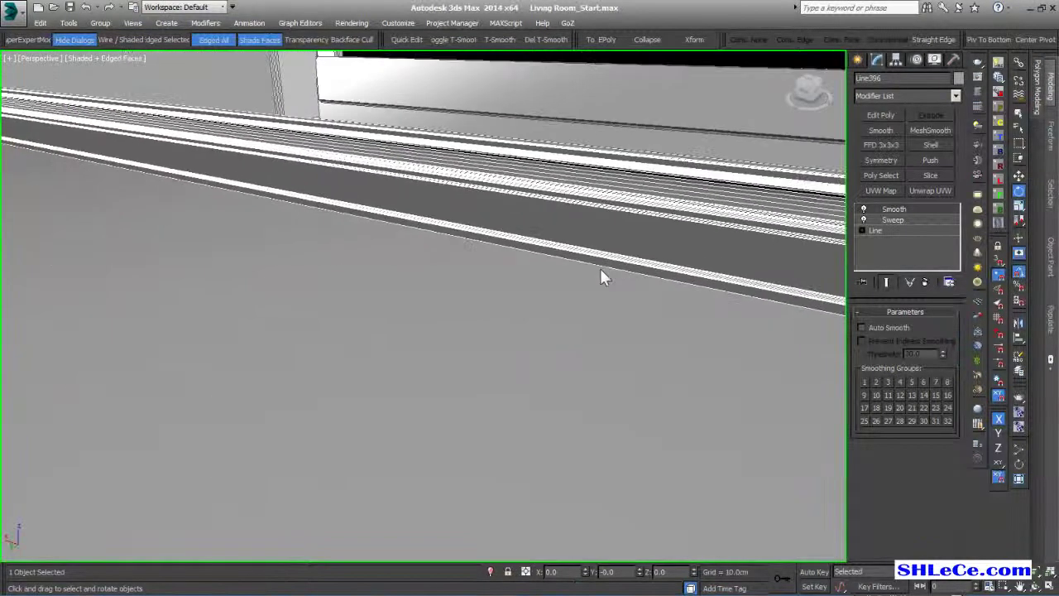
left_click(208, 41)
mouse_move(295, 248)
middle_mouse_down("alt")
mouse_move(406, 269)
mouse_move(575, 279)
mouse_move(86, 165)
mouse_move(525, 206)
mouse_move(328, 221)
mouse_move(350, 208)
mouse_move(323, 267)
mouse_move(300, 284)
mouse_move(381, 306)
mouse_move(184, 341)
mouse_move(185, 386)
middle_mouse_up("alt")
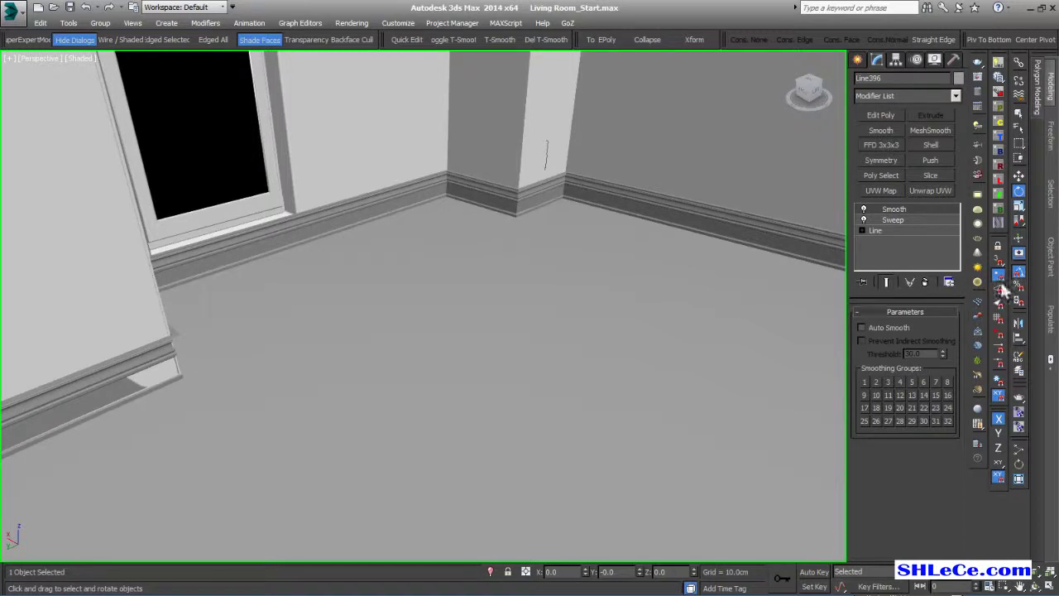
Move the outline's vertex at the near wall corner so the baseboard clears the wall, and leave vertex editing
left_click(923, 229)
left_click(889, 356)
left_click(178, 377)
left_click(884, 282)
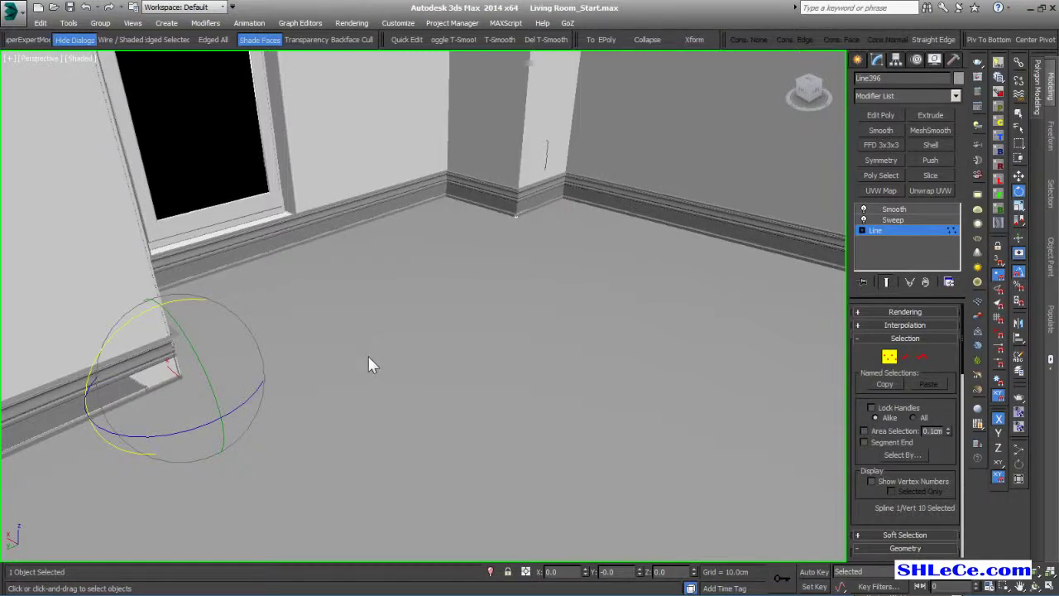
key("w")
left_click_drag(158, 358, 131, 399)
key("F6")
middle_click_drag(592, 207, 304, 299)
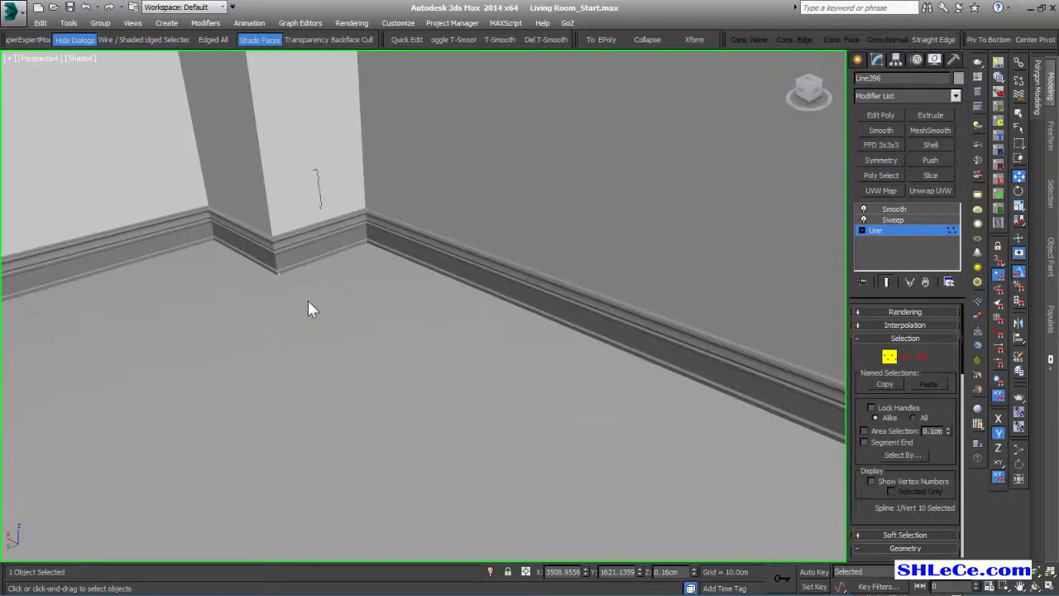
left_click(891, 358)
Delete the outline segment running beneath the large glazed opening beside the pillar
middle_click_drag(322, 234, 373, 271, "alt")
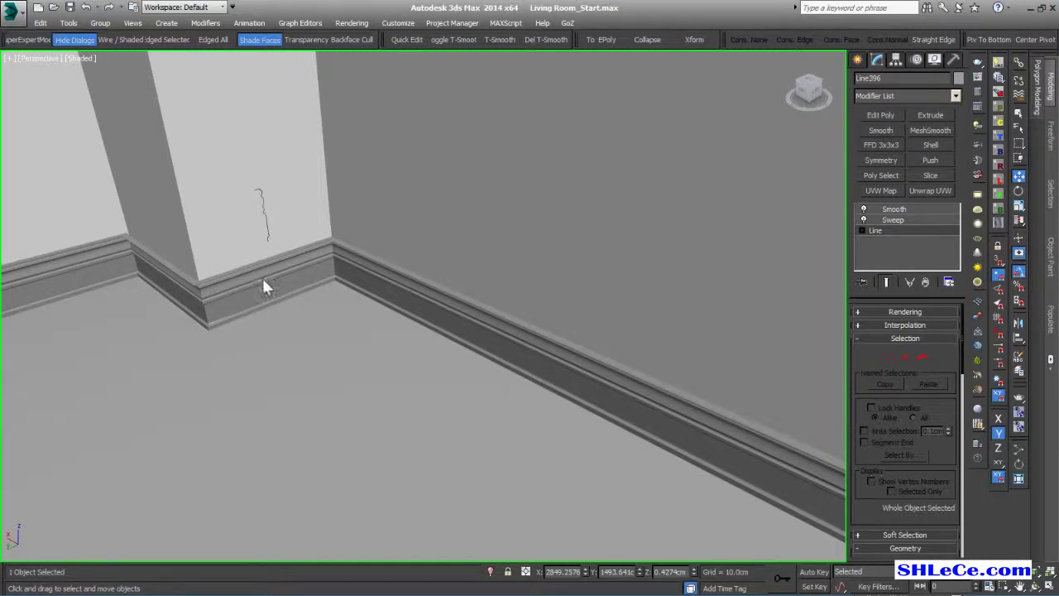
scroll(239, 329, "down", 8)
middle_click_drag(478, 372, 316, 279, "alt")
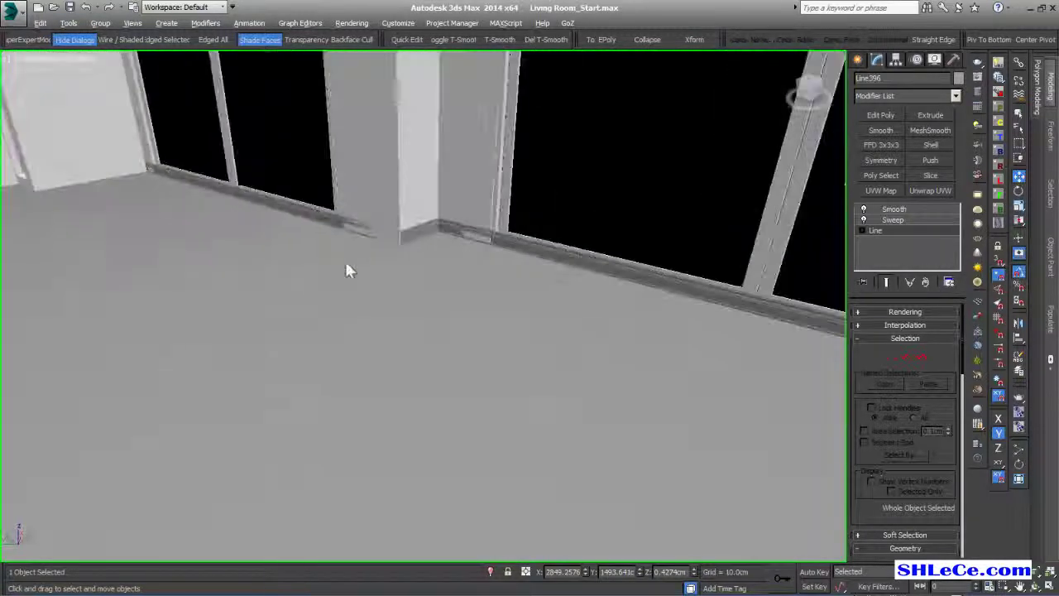
middle_click_drag(403, 239, 525, 303, "alt")
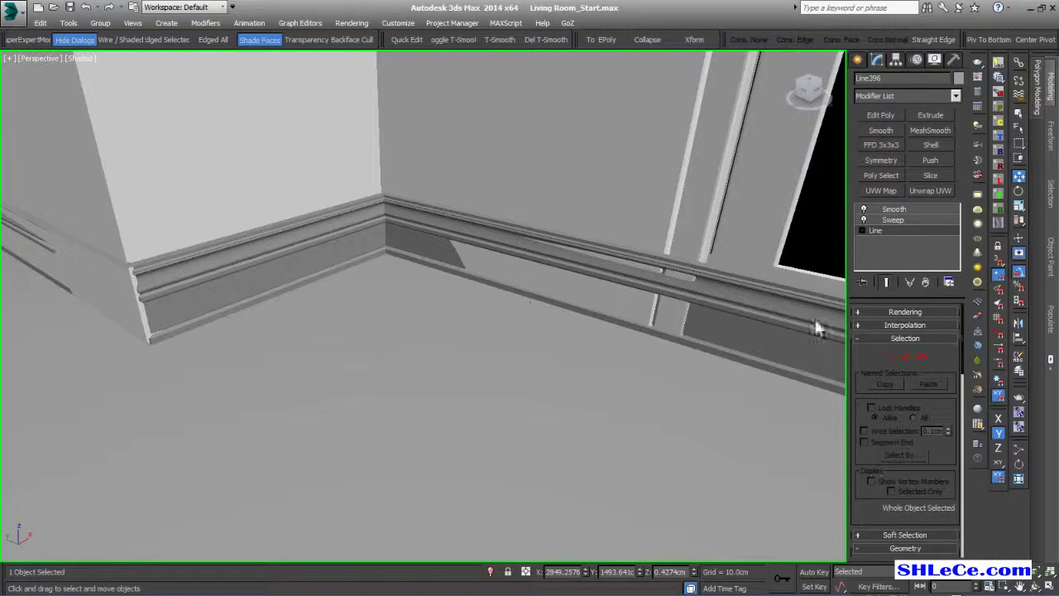
left_click(905, 357)
middle_click_drag(639, 367, 710, 445, "alt")
left_click(676, 315)
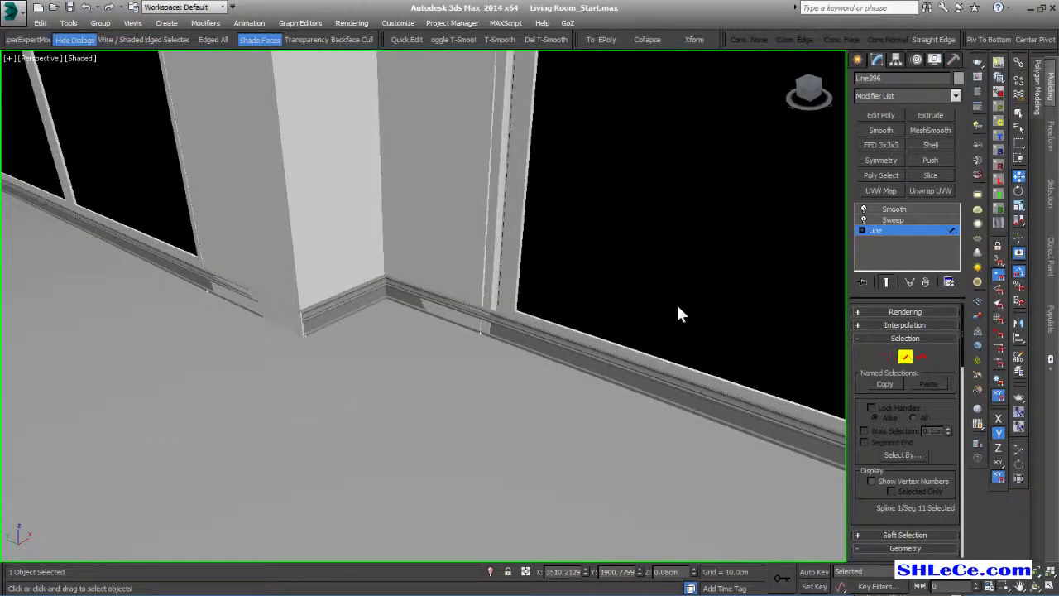
key("Delete")
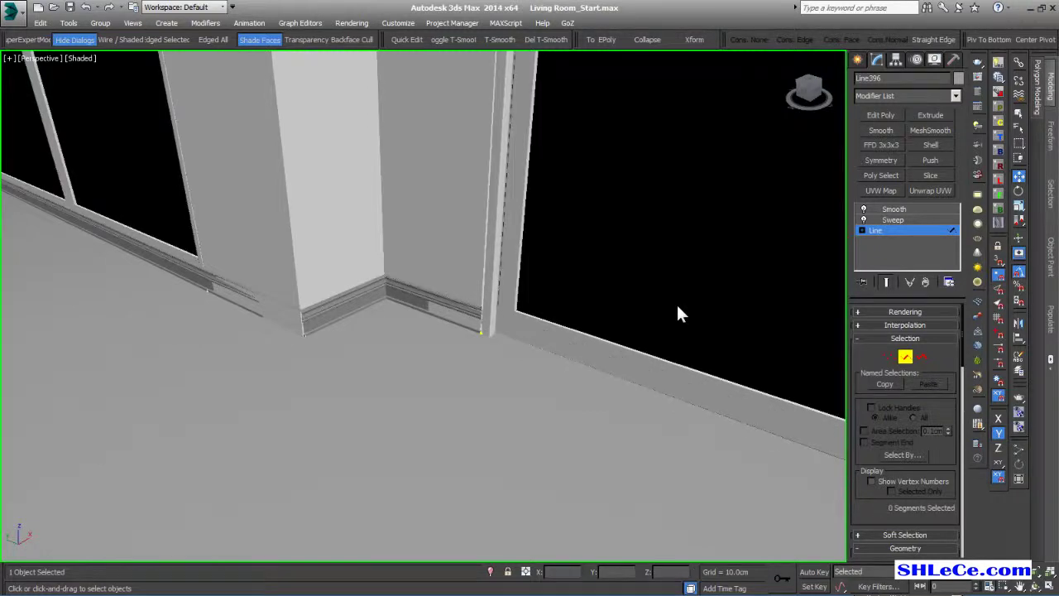
Shift the short outline segment beside the opening and the pillar's corner vertex along X to bring the baseboard clear of the wall
left_click(468, 301)
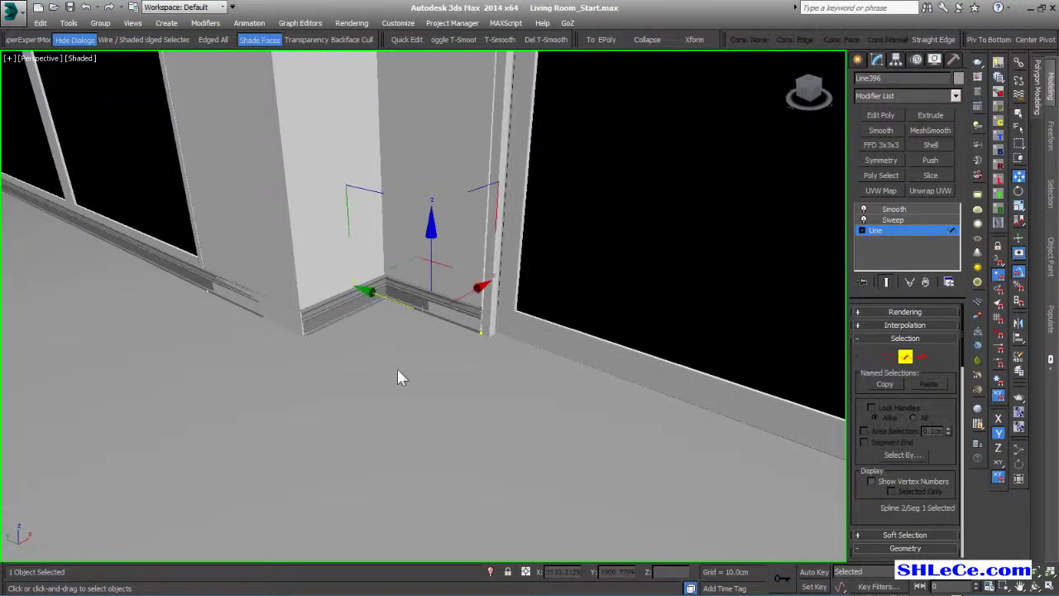
left_click(372, 358)
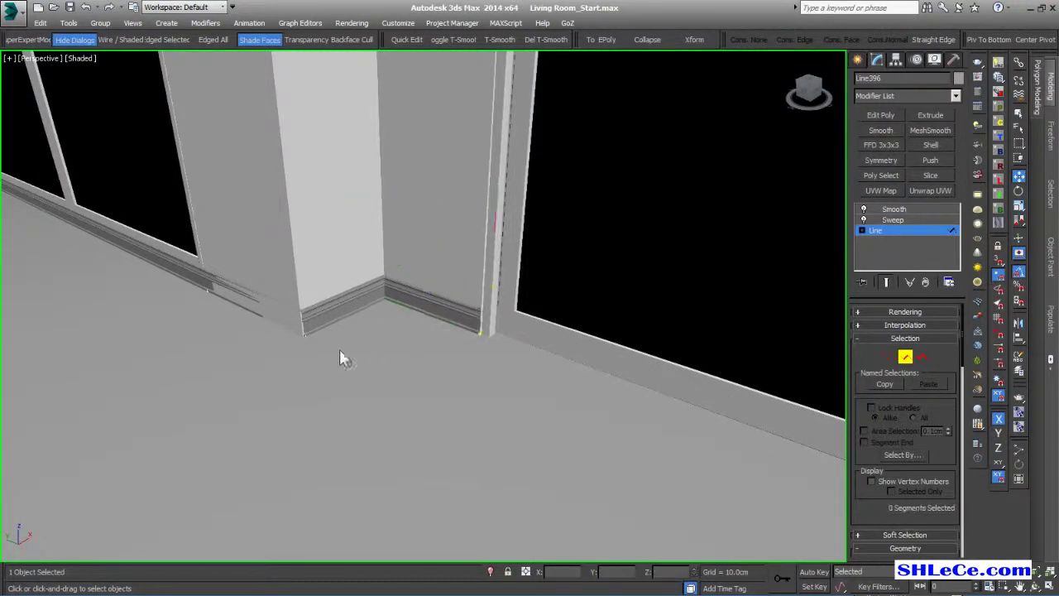
left_click(280, 337)
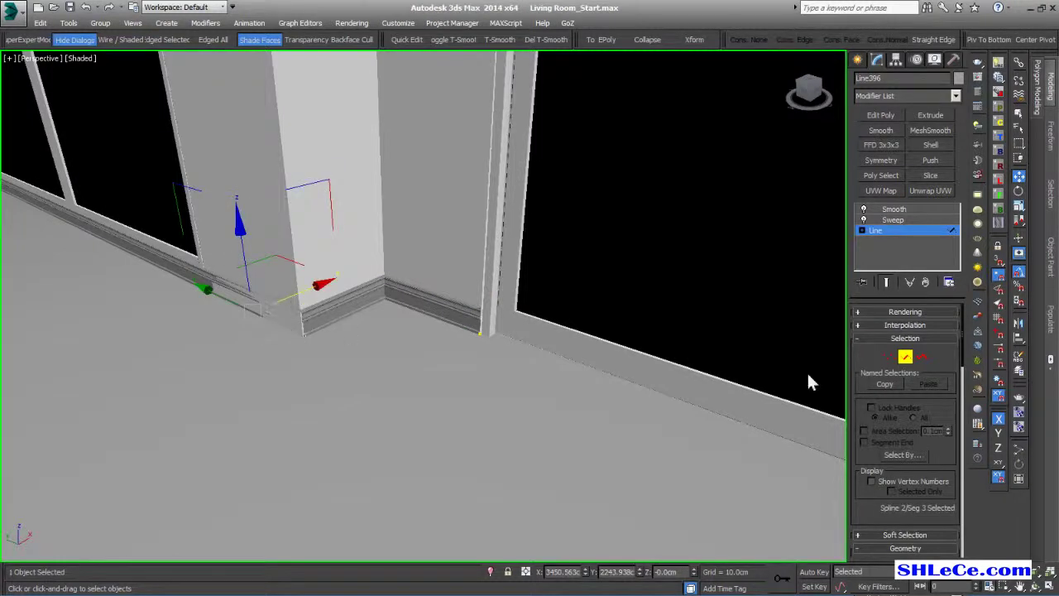
left_click(889, 356)
left_click(354, 315)
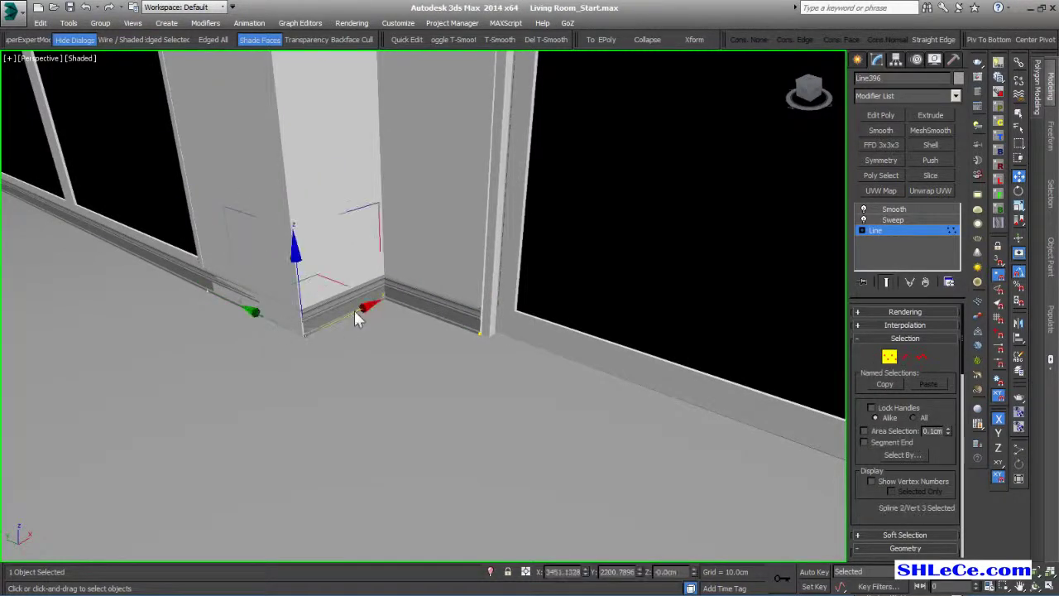
middle_click_drag(324, 330, 375, 335, "alt")
Move the two outline vertices at the far end of the second glazed opening along X so the baseboard clears the wall
middle_click_drag(225, 290, 400, 340)
left_click_drag(280, 185, 172, 286)
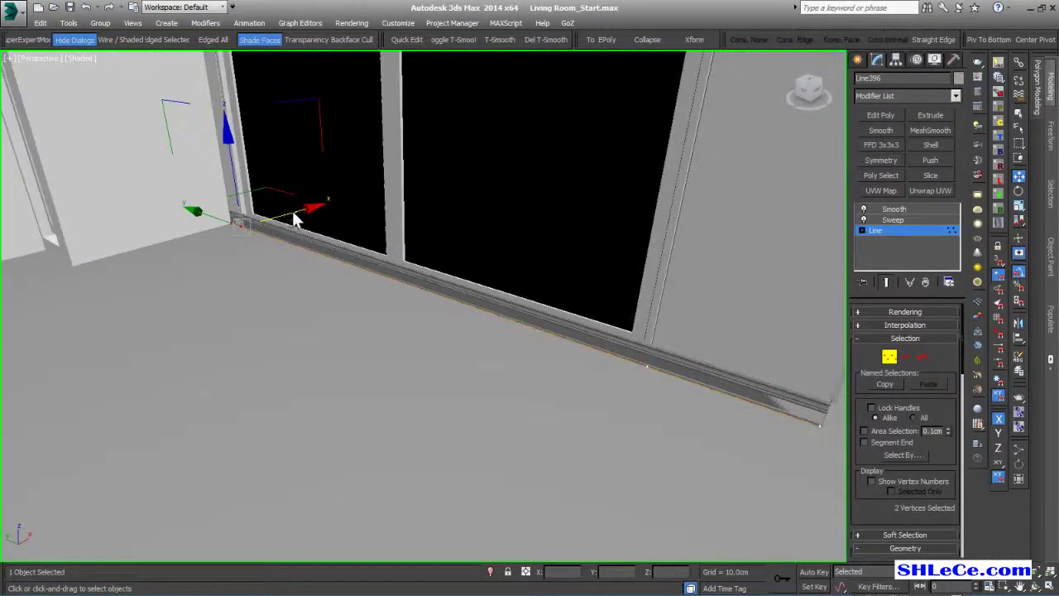
left_click(346, 361)
middle_click_drag(346, 360, 244, 325, "alt")
middle_click_drag(575, 326, 610, 353, "alt")
Delete the outline segment running beneath the second glazed opening
left_click(904, 357)
left_click(508, 267)
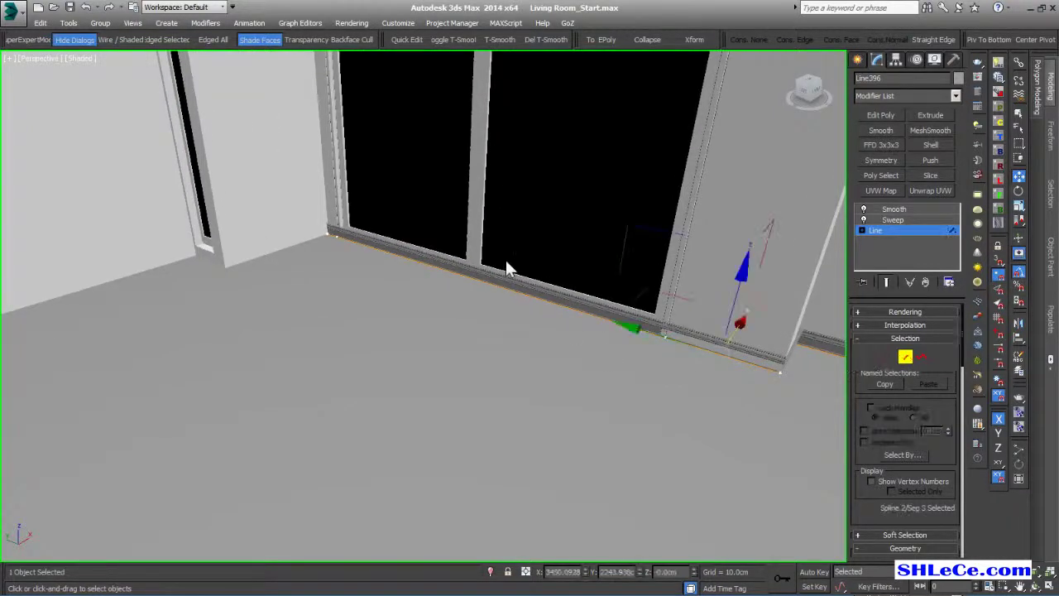
left_click(482, 357)
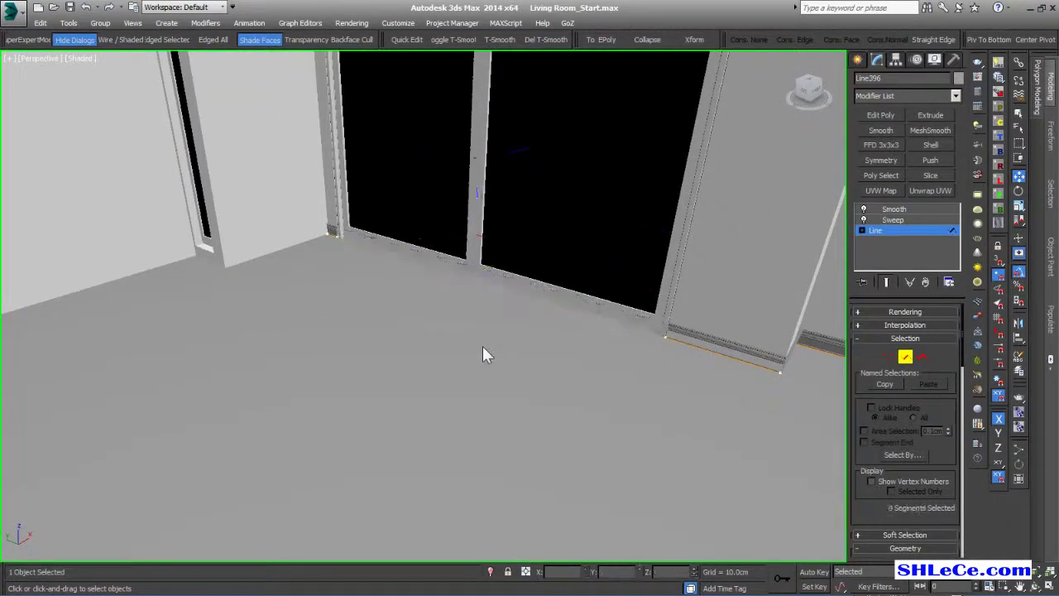
Move the outline's corner vertex beside the large gridded window about 1.57 cm along Y so the baseboard clears the wall
middle_click_drag(644, 300, 544, 384, "alt")
middle_click_drag(495, 356, 461, 413, "alt")
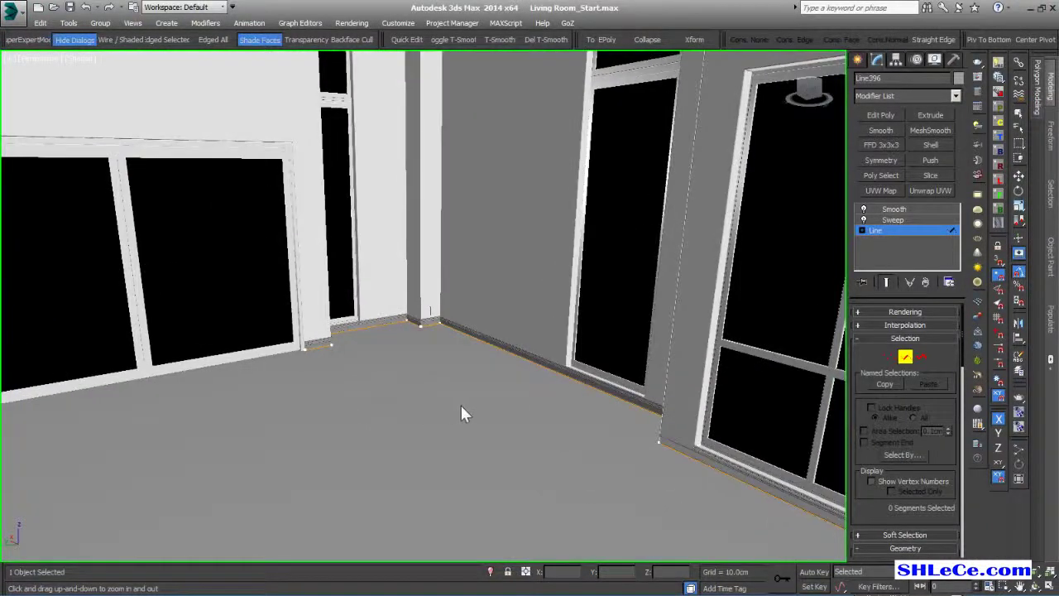
middle_click_drag(614, 429, 592, 429, "alt")
left_click(582, 450)
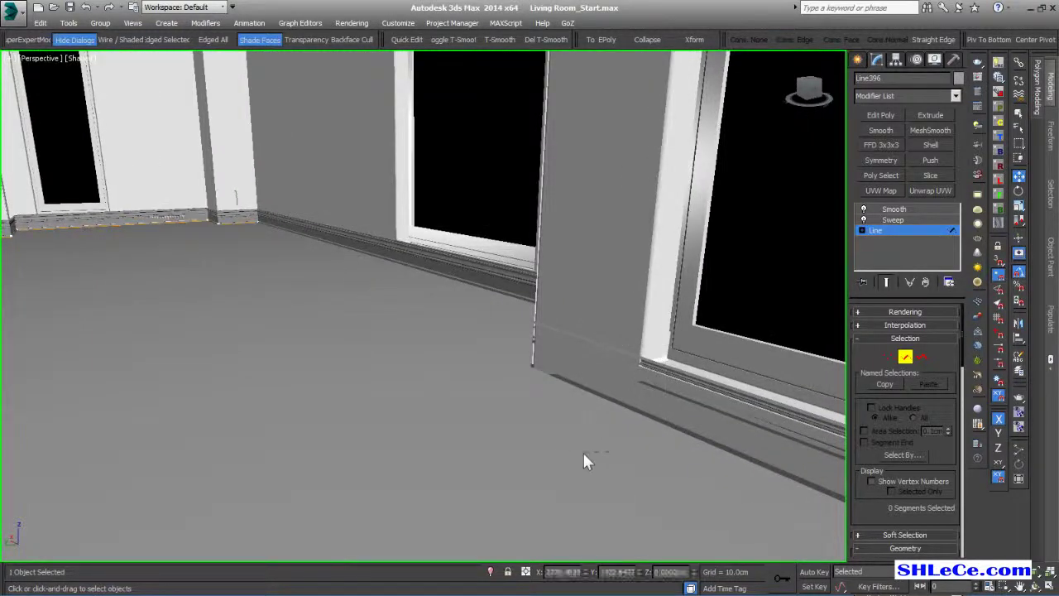
middle_click_drag(513, 394, 507, 418, "alt")
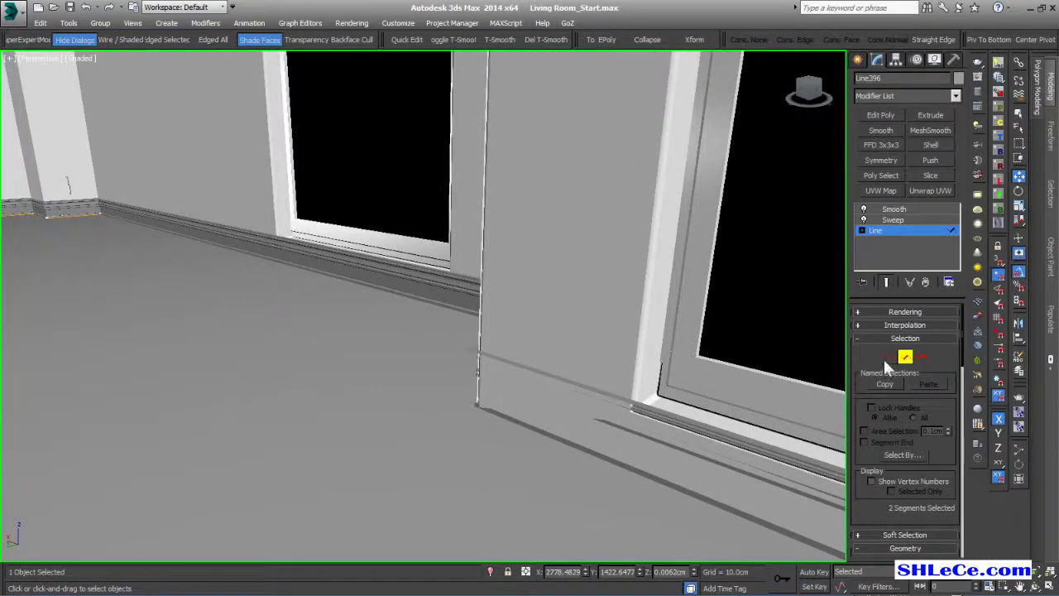
left_click(888, 357)
left_click(480, 405)
left_click_drag(448, 416, 445, 422)
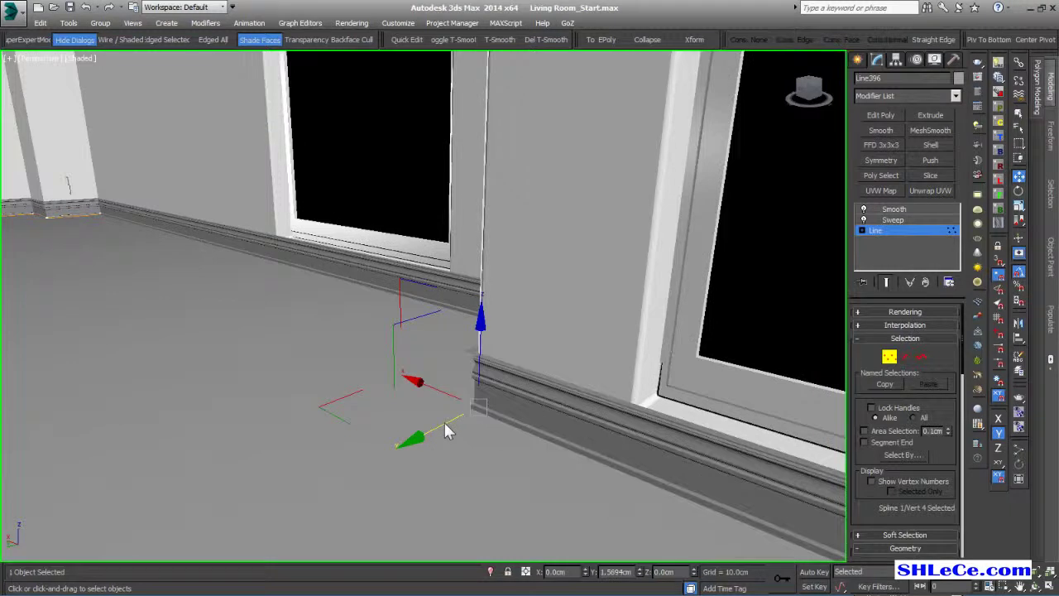
Finish editing the outline's vertices, select the floor, and inspect the baseboard around the room's corners and glazed openings
scroll(444, 423, "down", 5)
middle_click_drag(444, 422, 425, 395, "alt")
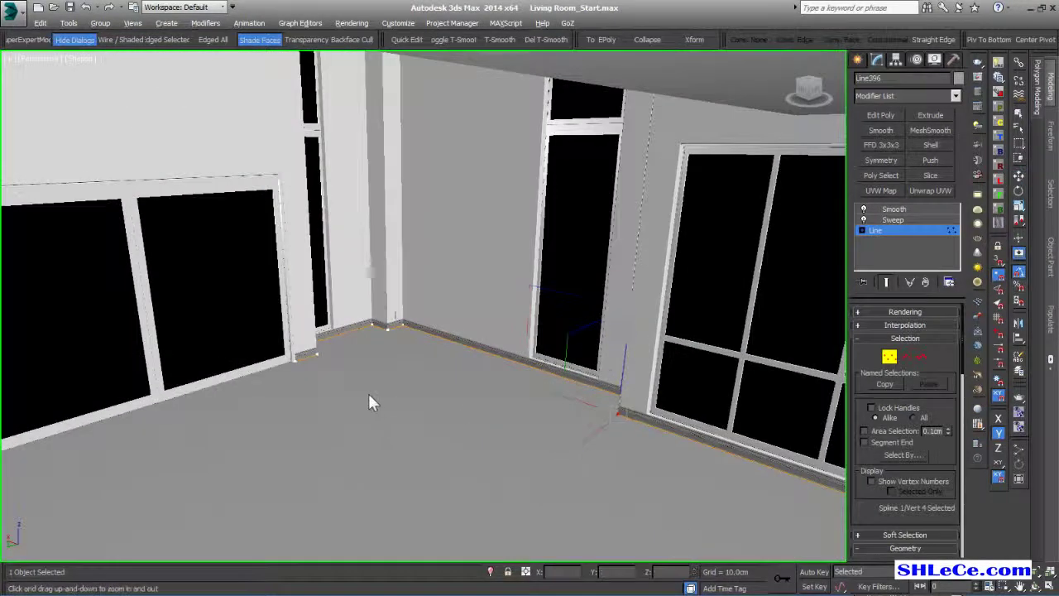
scroll(370, 402, "up", 2)
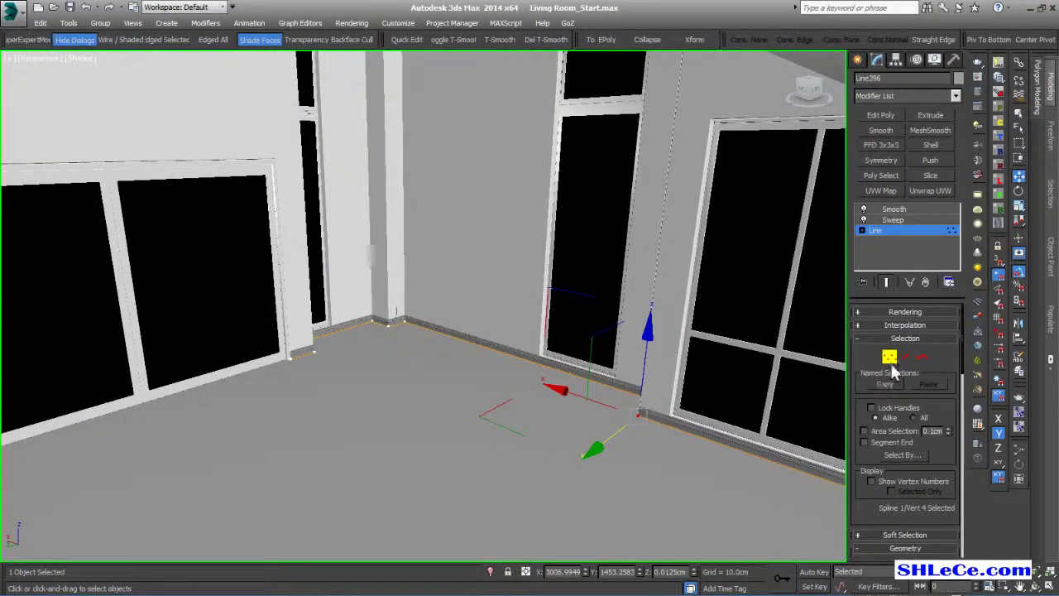
left_click(413, 427)
middle_click_drag(411, 429, 353, 372, "alt")
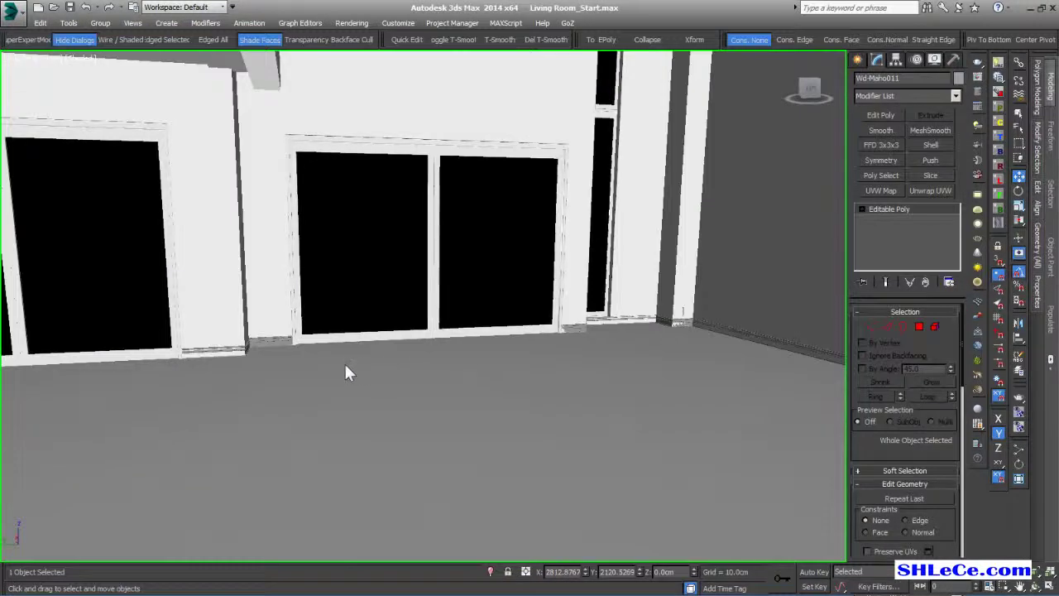